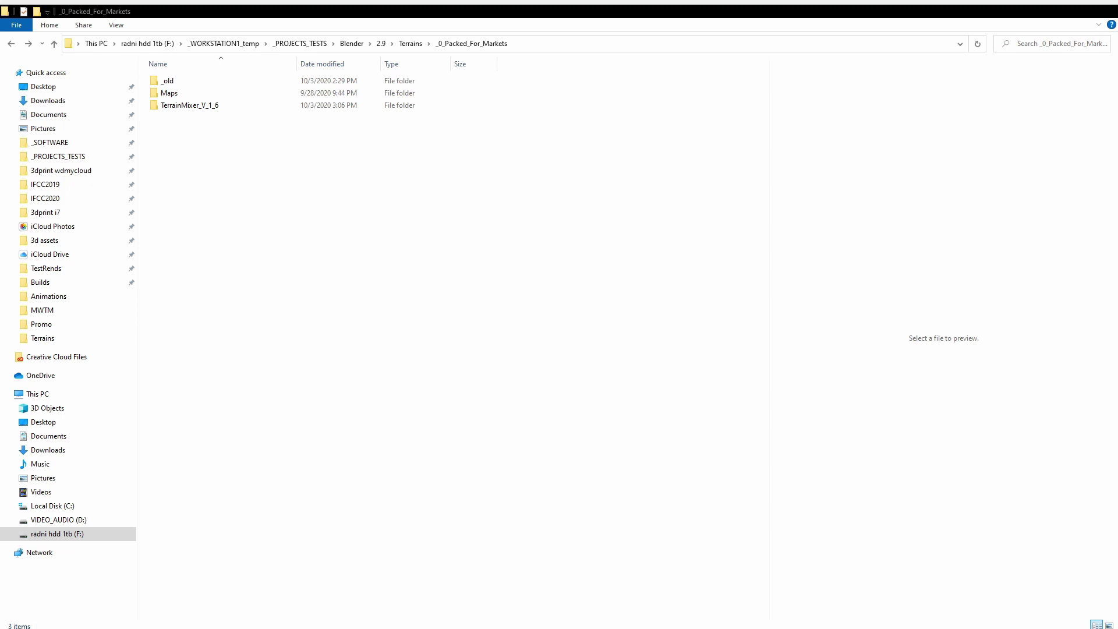
# - Delete the loose Maps folder and open the TerrainMixer_V_1_6 folder in File Explorer
pyautogui.click(175, 94)
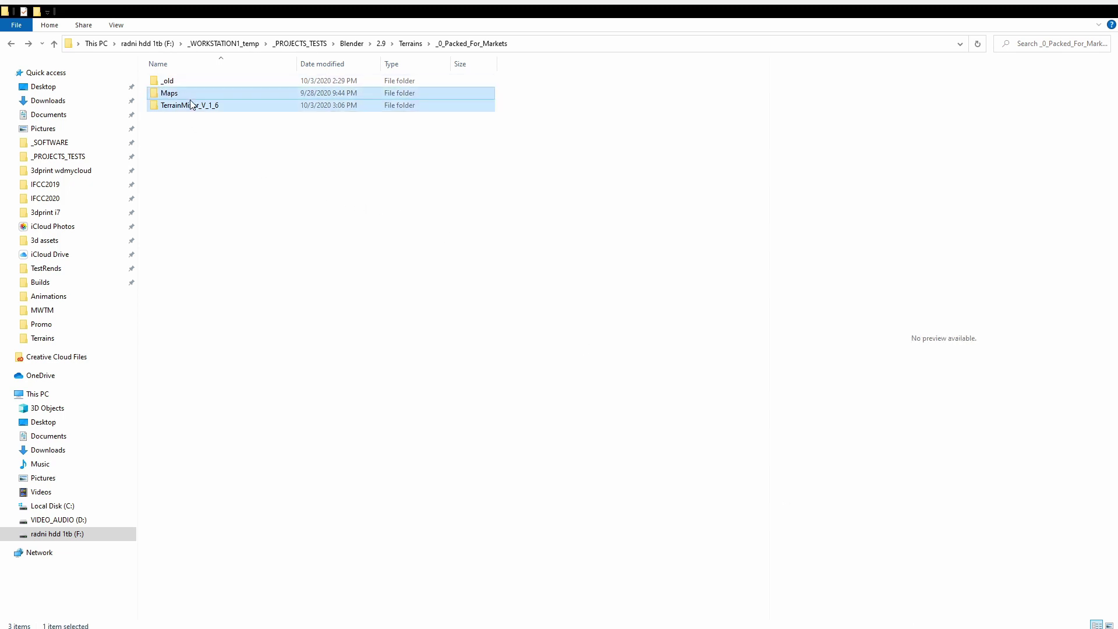
pyautogui.press('Delete')
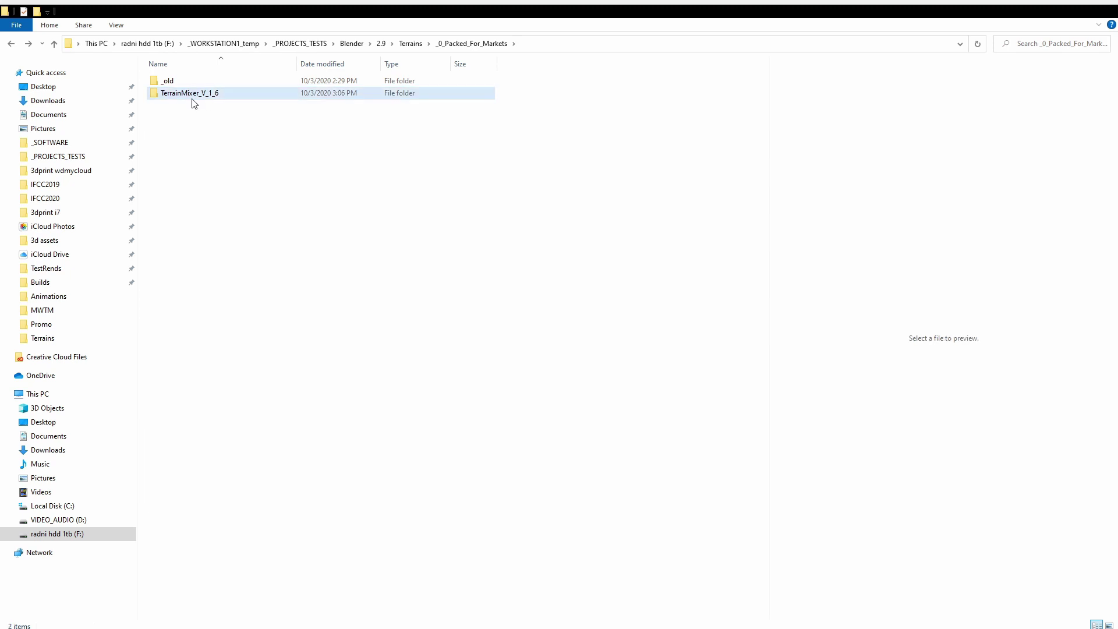
pyautogui.doubleClick(192, 97)
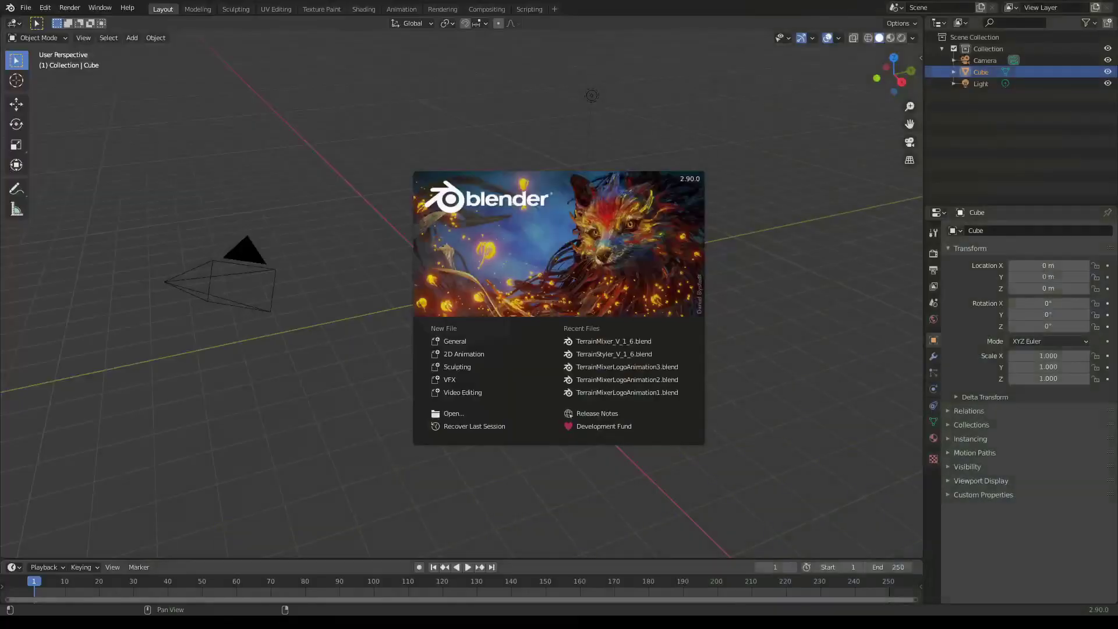
# - Open TerrainMixer_V_1_6.blend from Recent Files and set the terrain's Subdivision Levels Viewport to 2
pyautogui.click(623, 341)
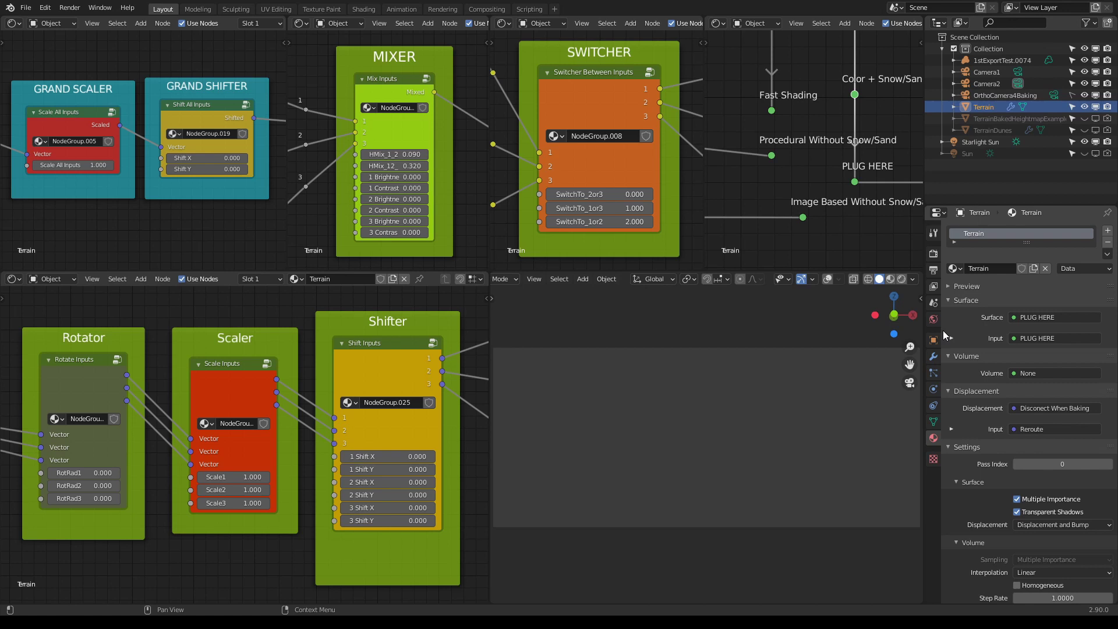
pyautogui.click(933, 356)
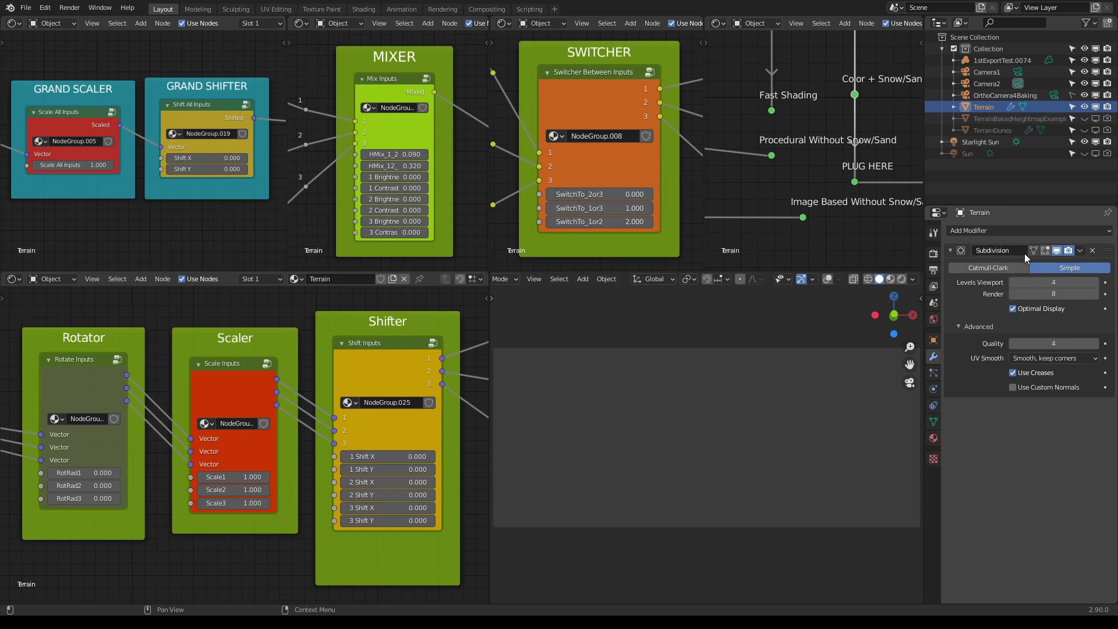
pyautogui.click(1013, 283)
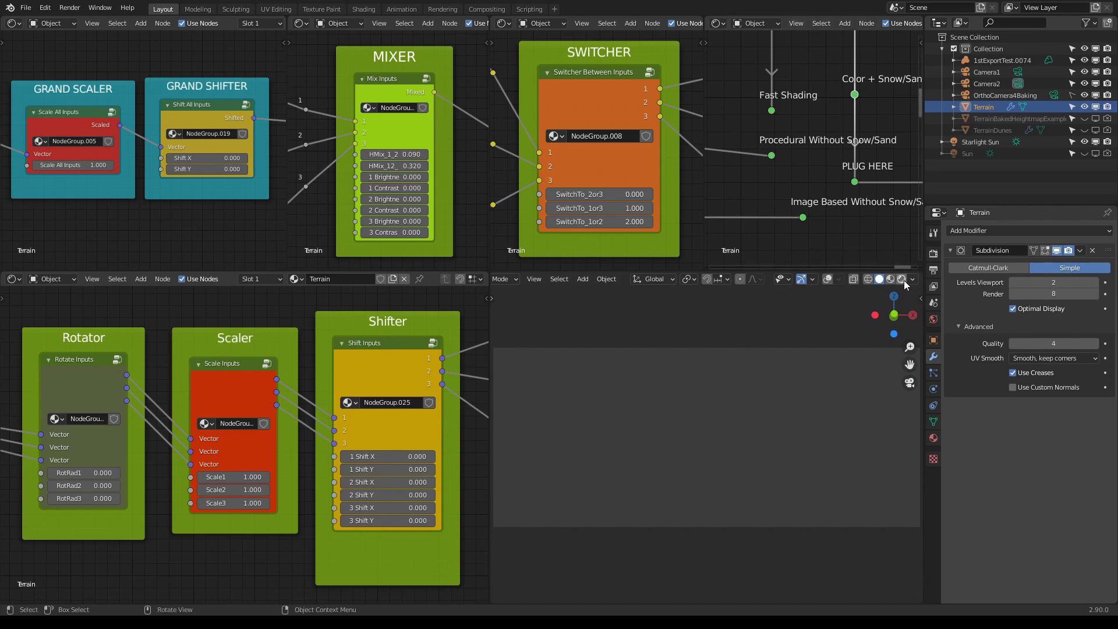
# - Switch the viewport to Rendered shading and orbit around the snowy, lit terrain
pyautogui.click(902, 280)
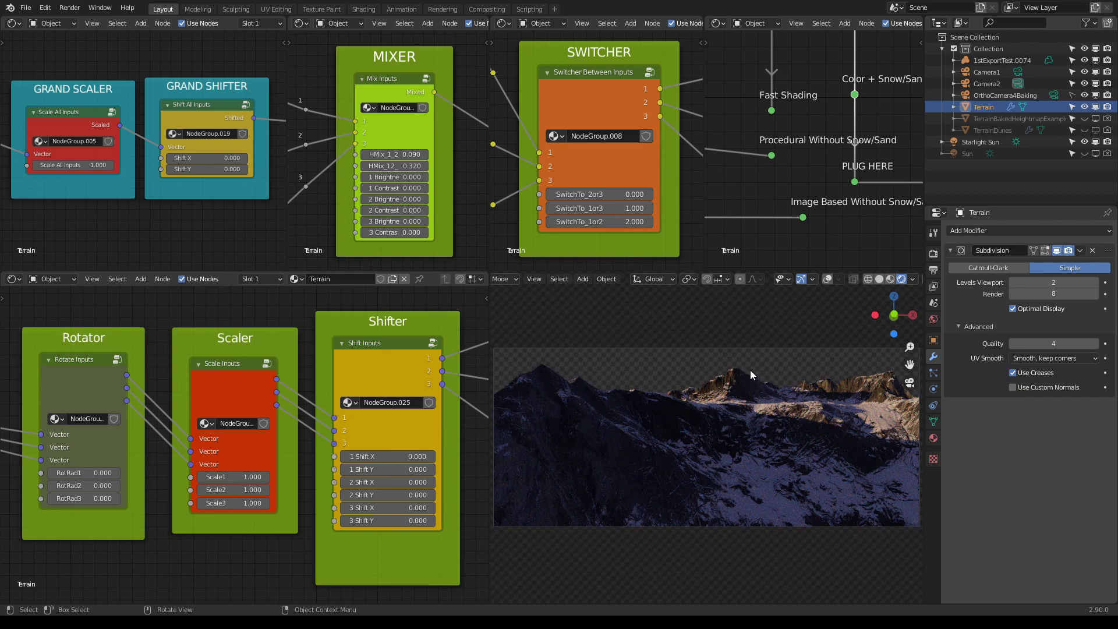
pyautogui.moveTo(715, 414); pyautogui.dragTo(867, 494, button='middle')
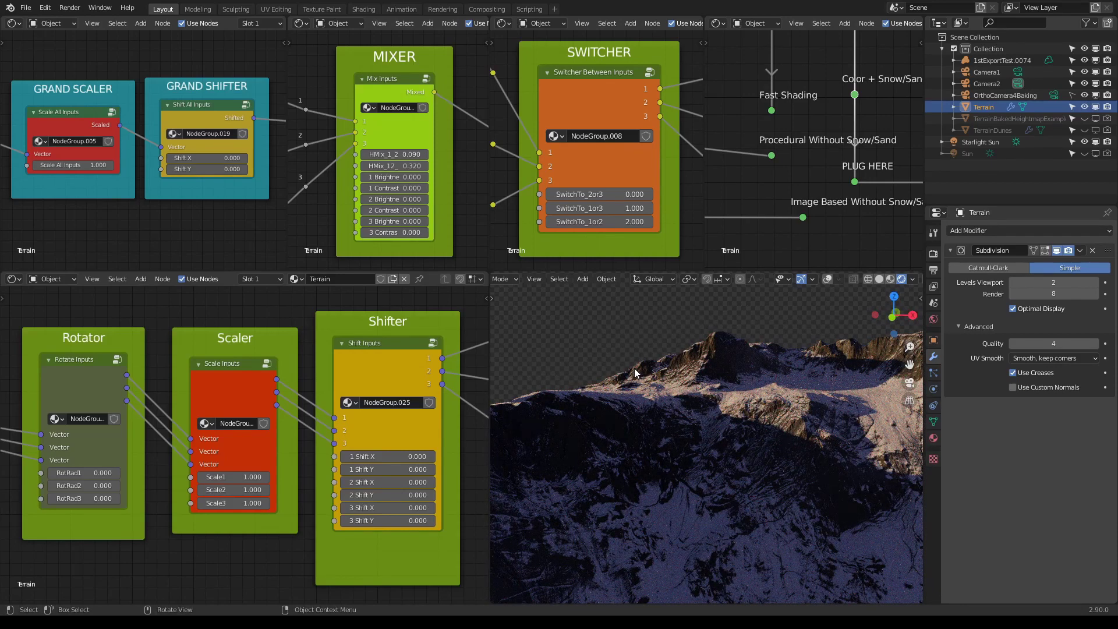
pyautogui.moveTo(591, 327); pyautogui.dragTo(656, 326, button='middle')
pyautogui.moveTo(727, 321); pyautogui.dragTo(709, 316, button='middle')
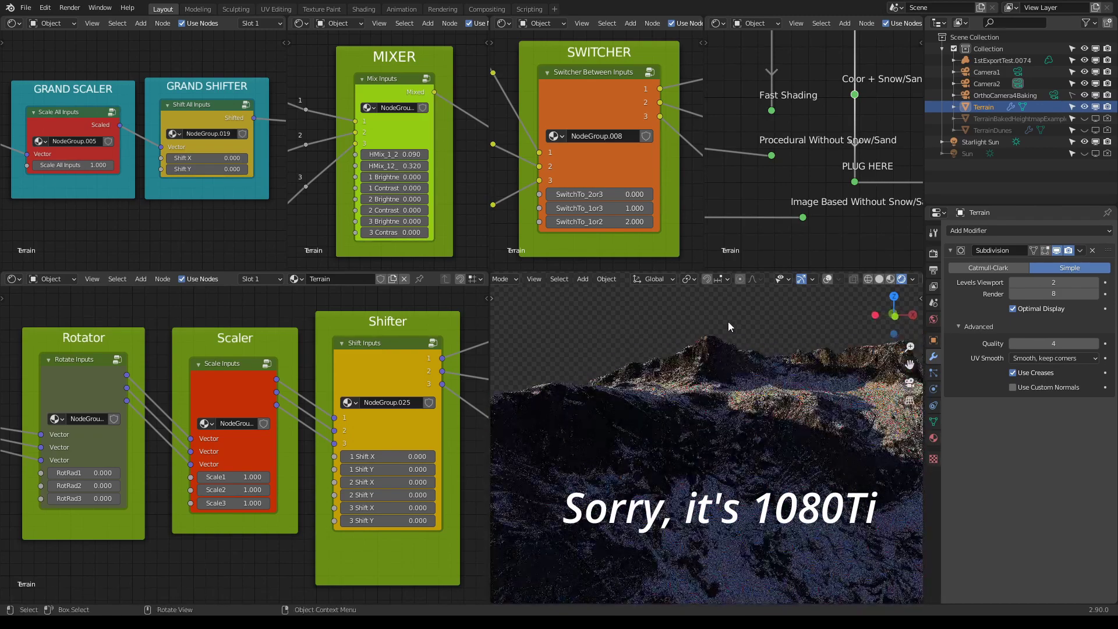
pyautogui.moveTo(630, 331)
pyautogui.mouseDown(button='middle')
pyautogui.moveTo(644, 340)
pyautogui.moveTo(634, 332)
pyautogui.mouseUp(button='middle')
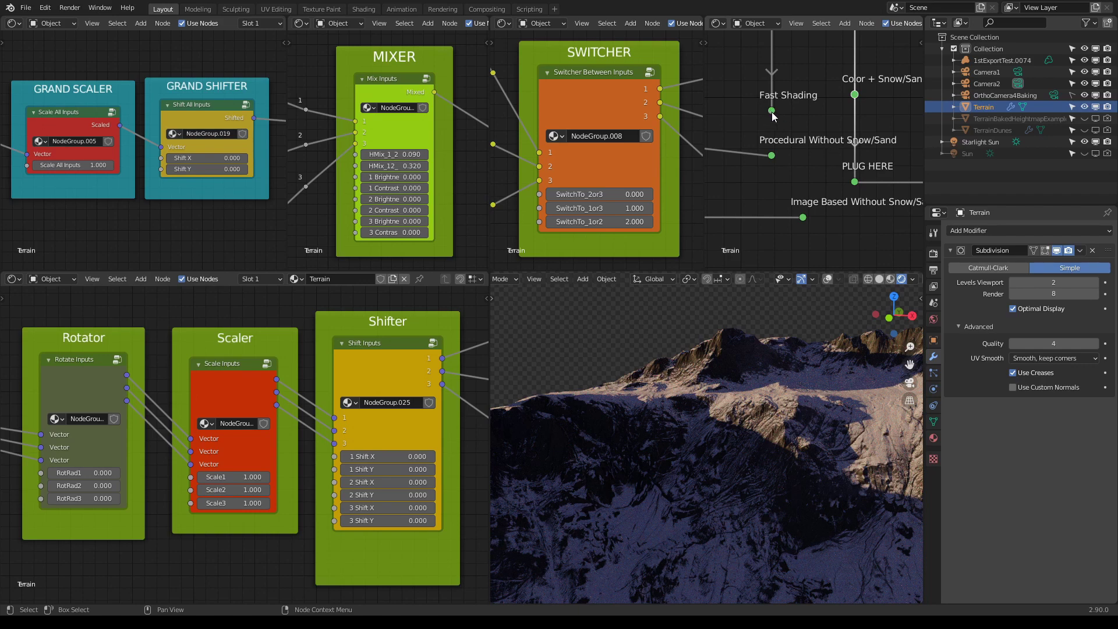
# - Link the Fast Shading reroute into PLUG HERE for grayscale terrain, then orbit to view it
pyautogui.moveTo(772, 113)
pyautogui.mouseDown()
pyautogui.moveTo(810, 96)
pyautogui.moveTo(866, 180)
pyautogui.mouseUp()
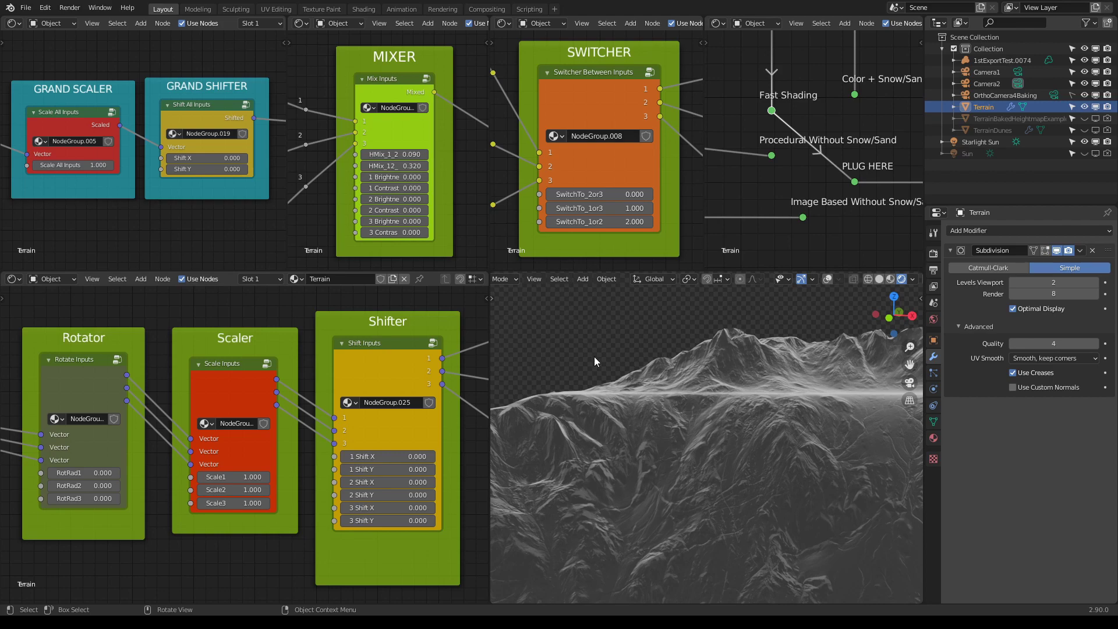
pyautogui.moveTo(589, 344); pyautogui.dragTo(676, 379, button='middle')
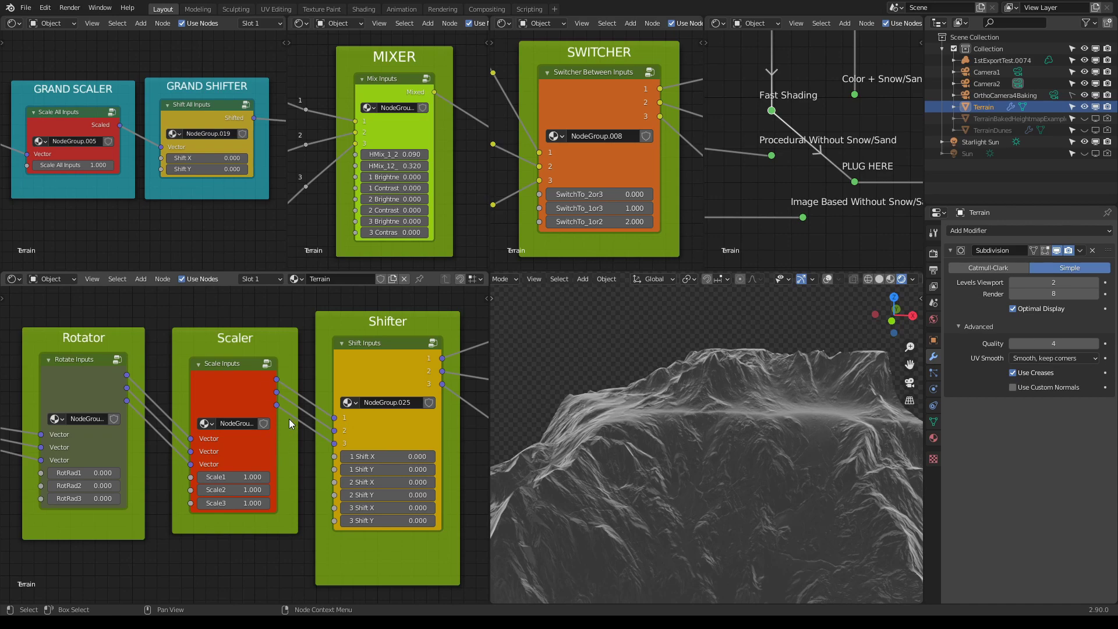
pyautogui.scroll(-5, 288, 415)
pyautogui.scroll(-5, 289, 411)
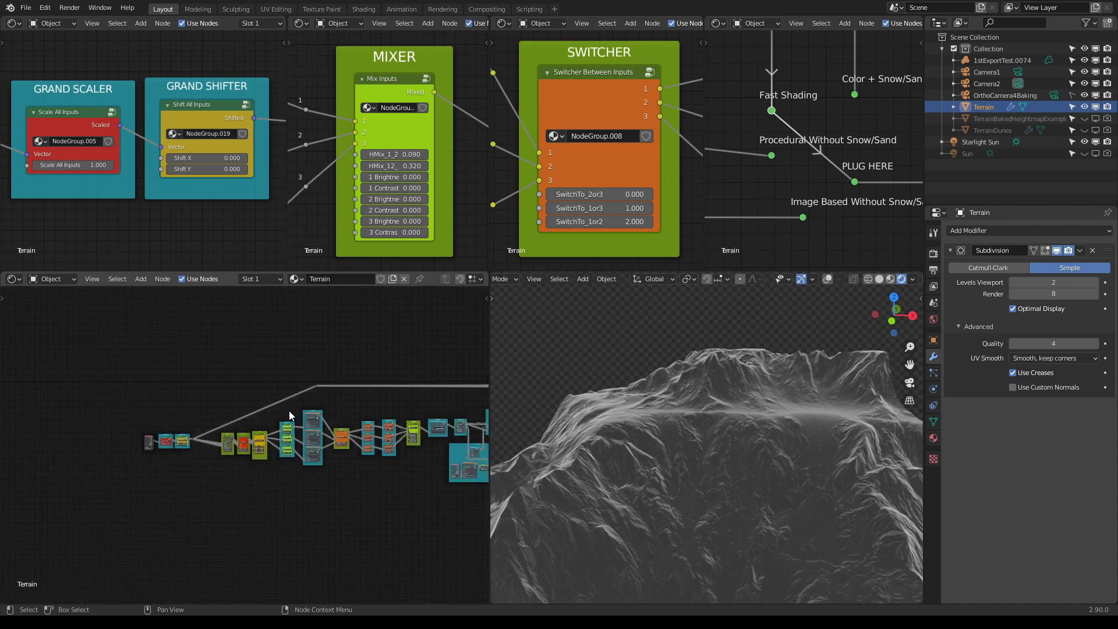
pyautogui.scroll(8, 154, 426)
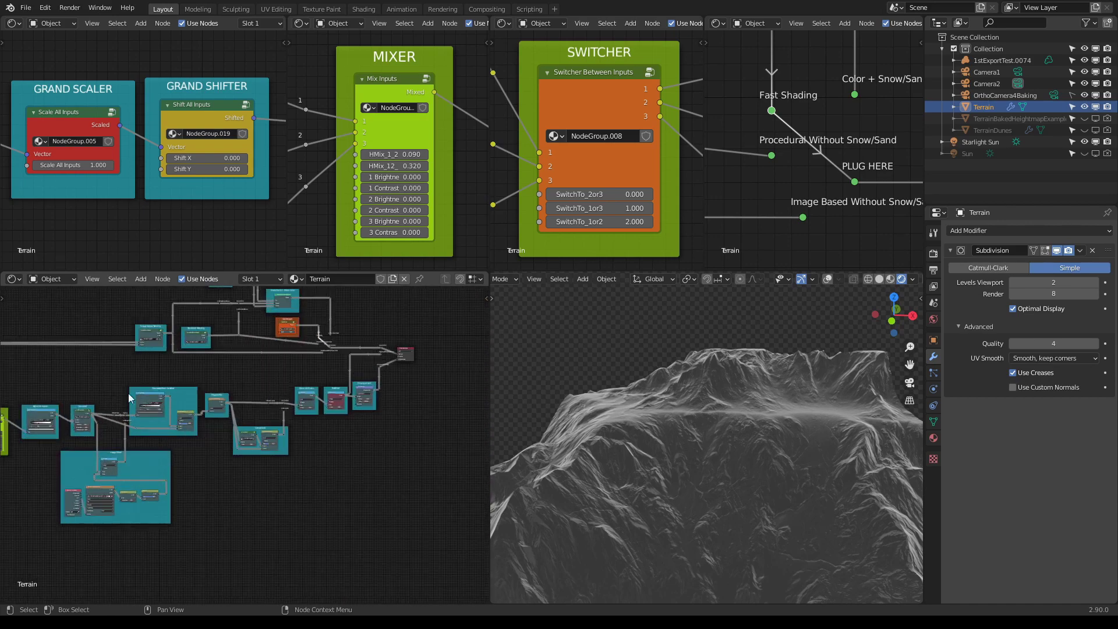
pyautogui.keyDown('ctrl'); pyautogui.hscroll(-10, 180, 315); pyautogui.keyUp('ctrl')
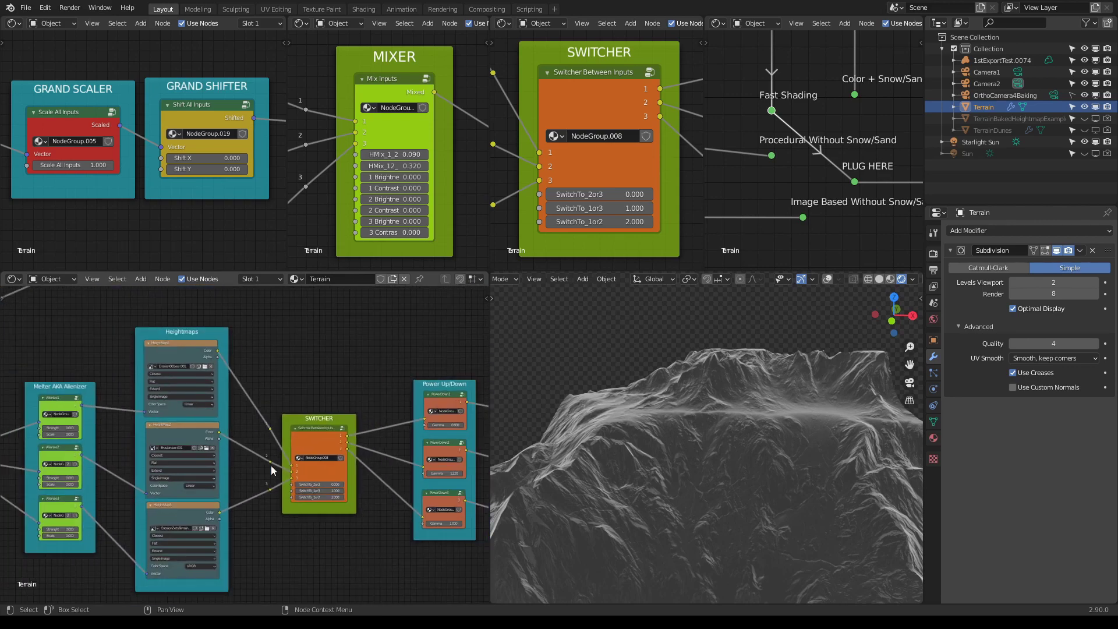
pyautogui.scroll(-2, 271, 470)
pyautogui.moveTo(270, 471); pyautogui.dragTo(433, 375, button='middle')
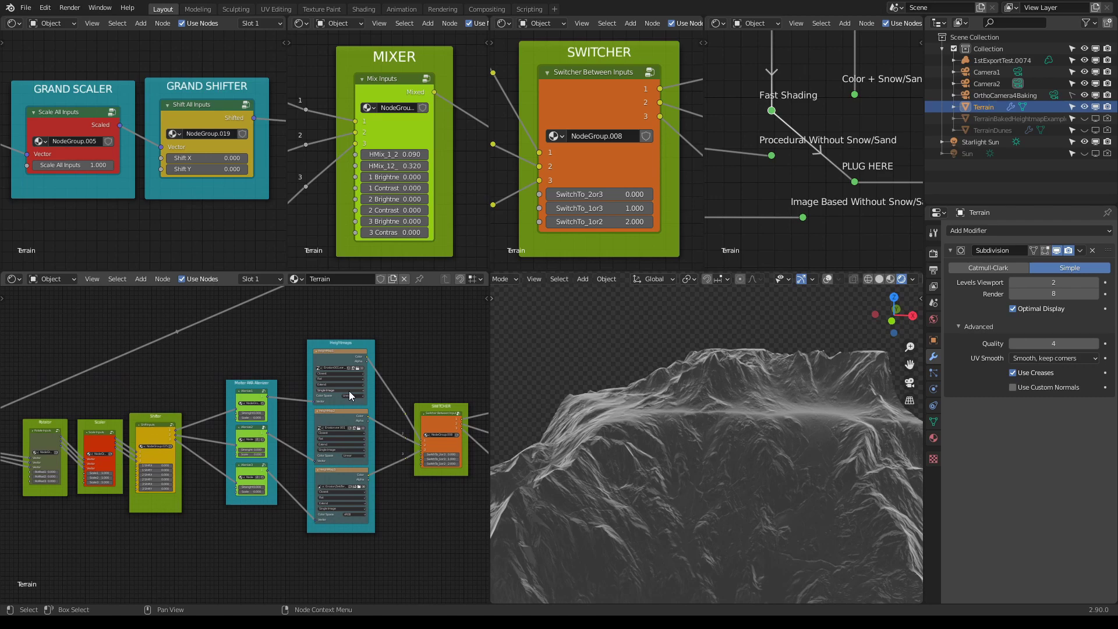
pyautogui.scroll(5, 325, 376)
pyautogui.moveTo(317, 373); pyautogui.dragTo(326, 394, button='middle')
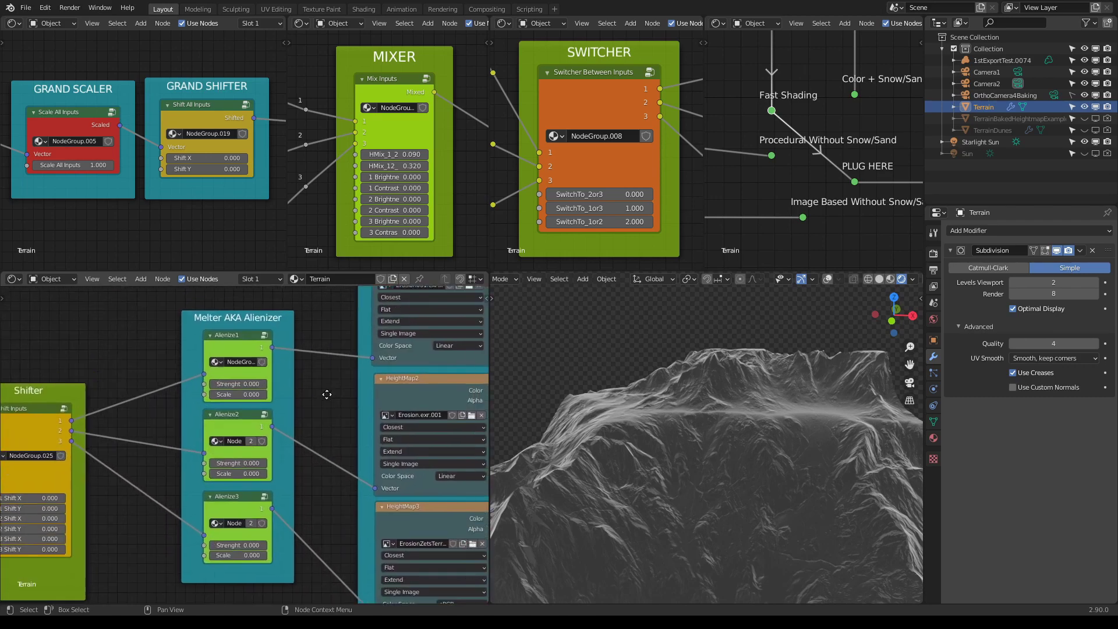
pyautogui.moveTo(120, 425); pyautogui.dragTo(407, 431, button='middle')
pyautogui.scroll(1, 296, 303)
pyautogui.scroll(1, 444, 488)
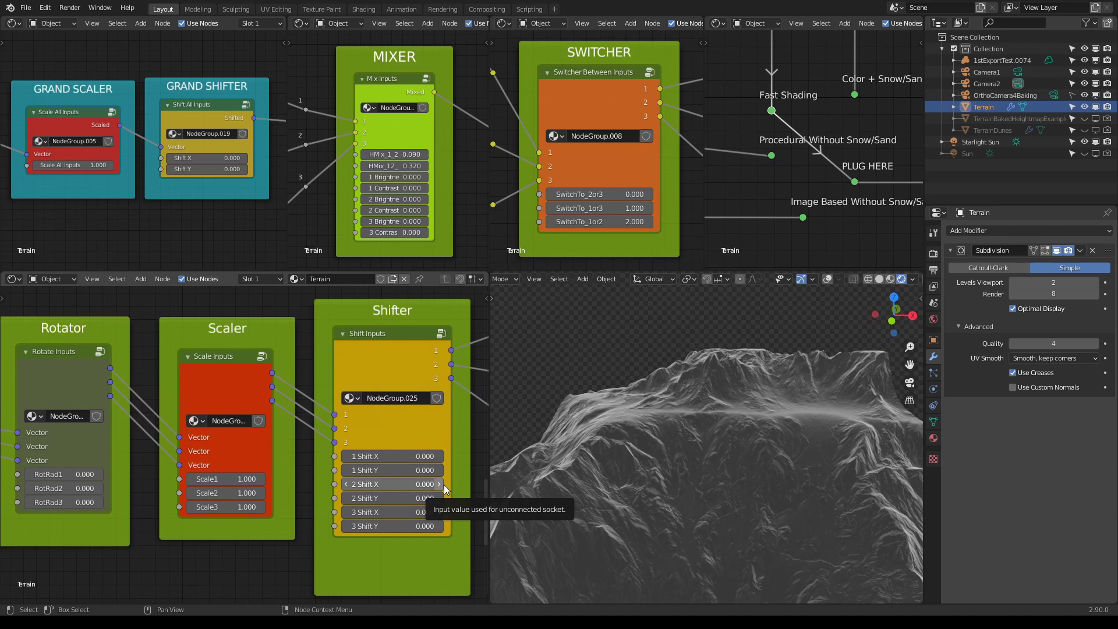
# - Drag the MIXER's HMix_1_2 blend, then reset it to its 0.500 default
pyautogui.moveTo(560, 475); pyautogui.dragTo(704, 359, button='middle')
pyautogui.scroll(2, 710, 361)
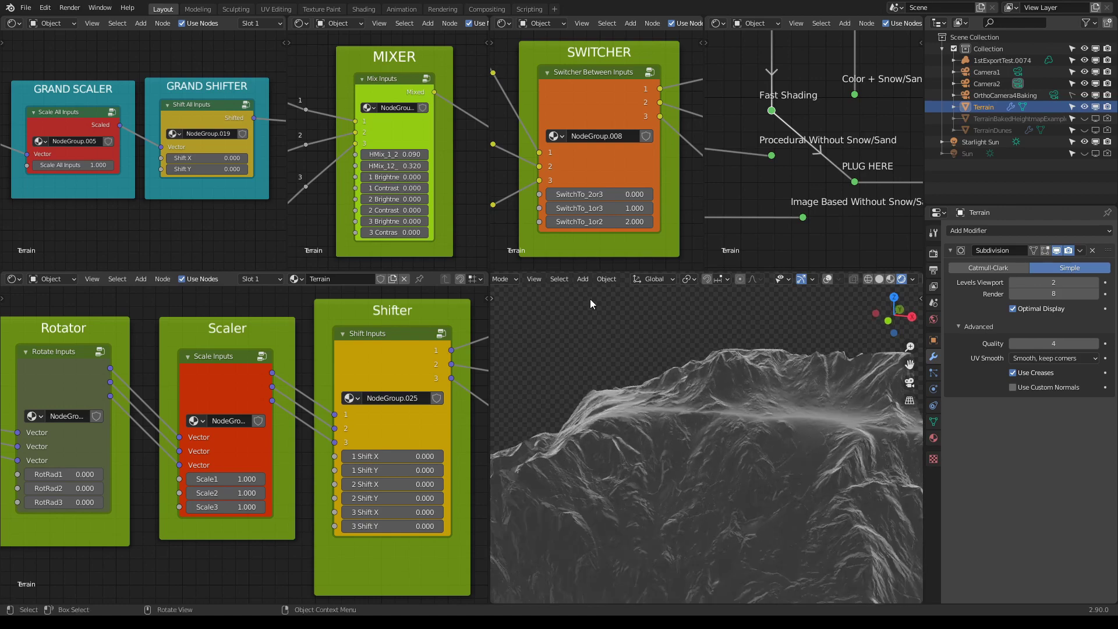
pyautogui.moveTo(407, 155); pyautogui.dragTo(453, 155)
pyautogui.moveTo(731, 321)
pyautogui.mouseDown(button='middle')
pyautogui.moveTo(704, 323)
pyautogui.moveTo(719, 324)
pyautogui.mouseUp(button='middle')
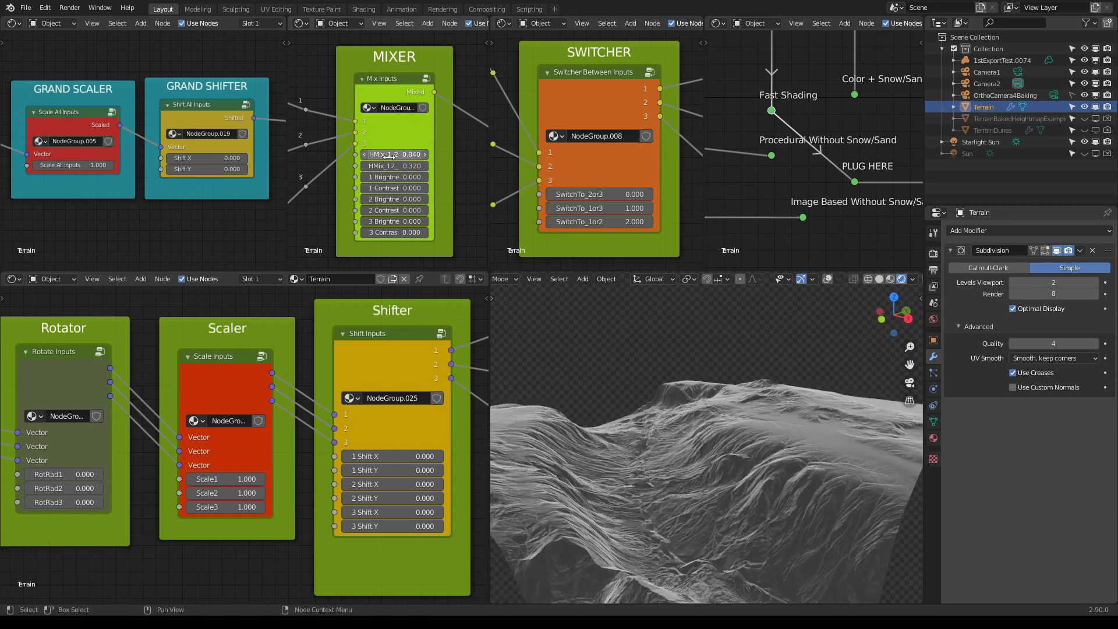
pyautogui.press('BackSpace')
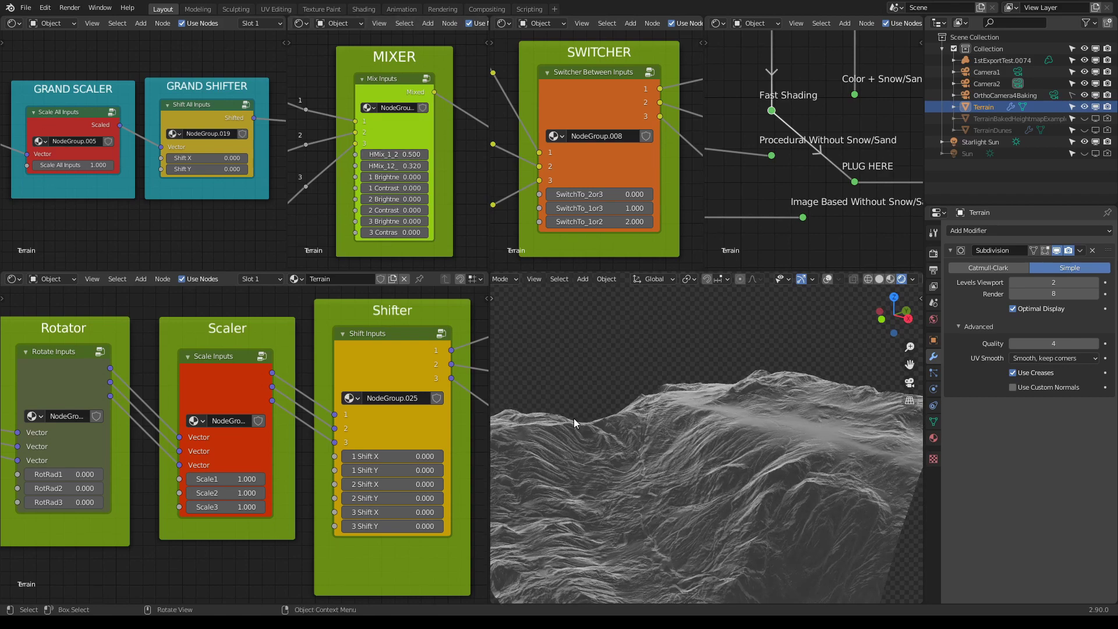
# - Join the lower node editor area into the 3D viewport
pyautogui.rightClick(490, 396)
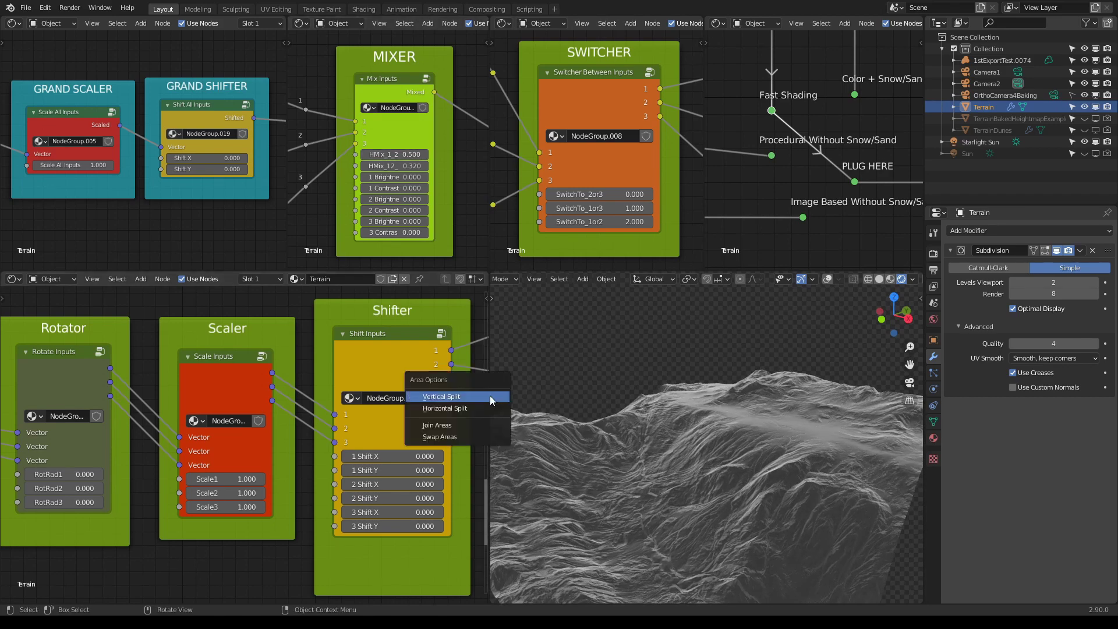
pyautogui.click(483, 422)
pyautogui.click(391, 416)
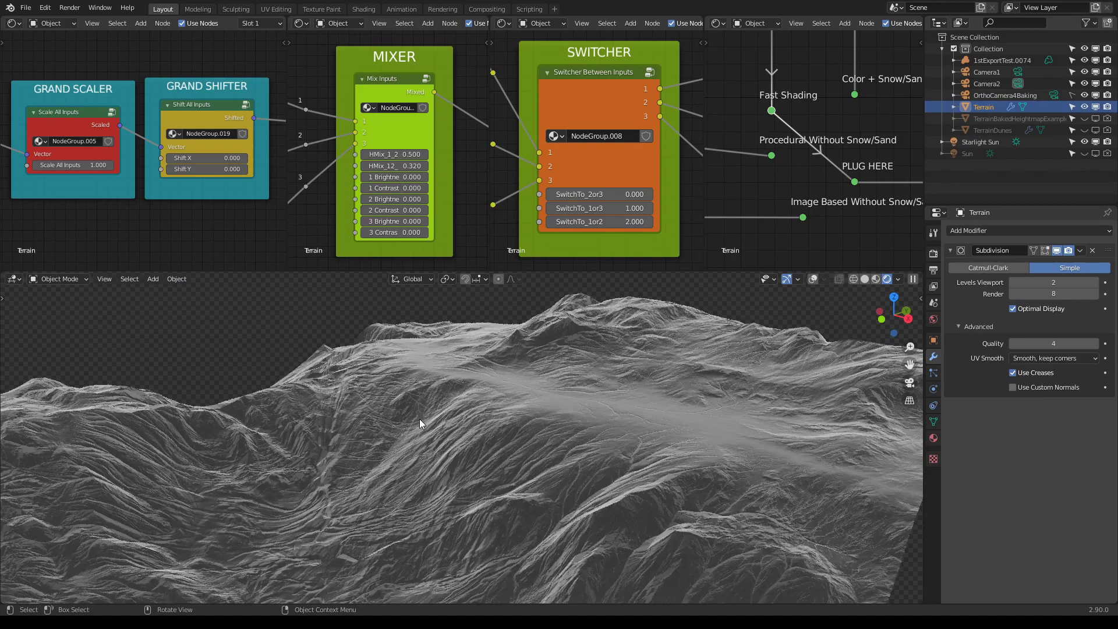
# - Orbit the enlarged terrain view and pan the node editor to the Shifter node
pyautogui.moveTo(420, 418); pyautogui.dragTo(604, 452, button='middle')
pyautogui.scroll(4, 494, 463)
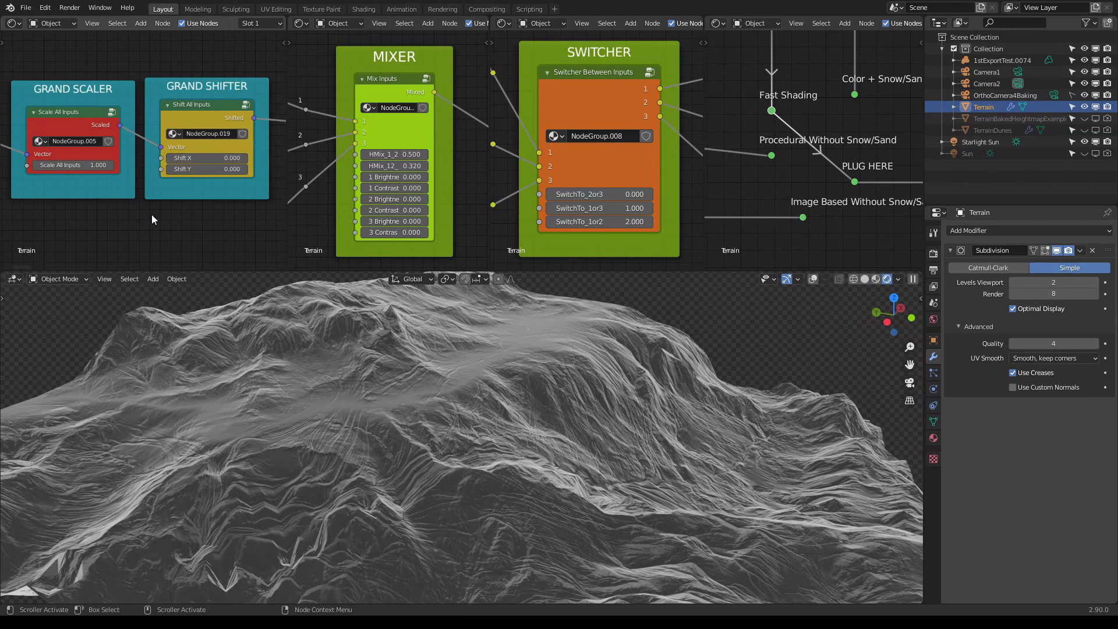
pyautogui.moveTo(314, 382); pyautogui.dragTo(305, 375, button='middle')
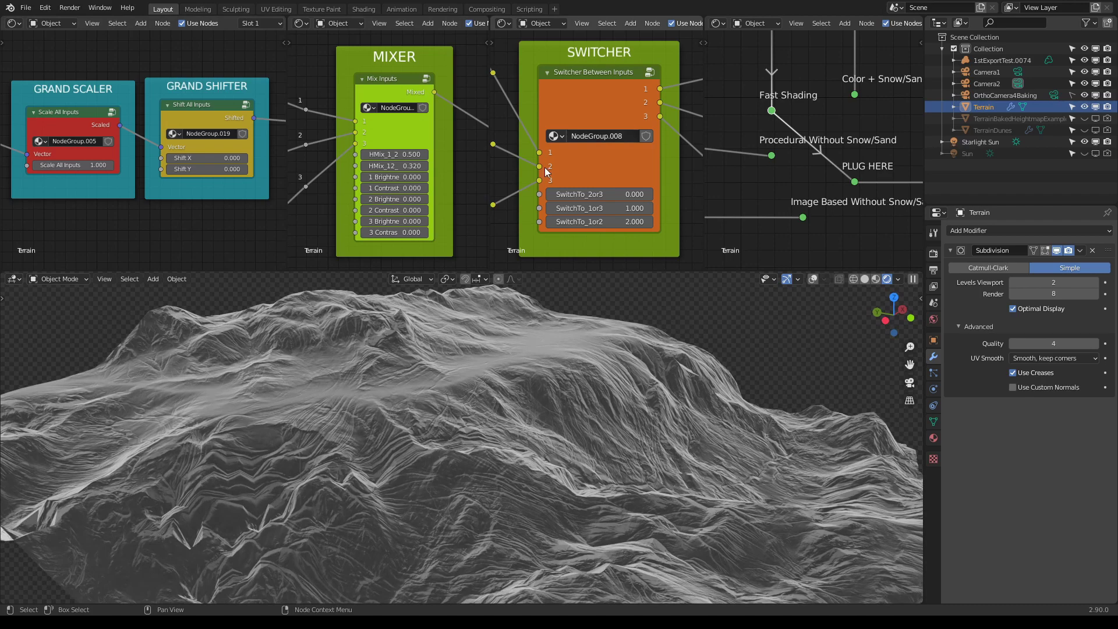
pyautogui.moveTo(394, 90)
pyautogui.mouseDown(button='middle')
pyautogui.moveTo(366, 160)
pyautogui.moveTo(311, 151)
pyautogui.moveTo(373, 131)
pyautogui.moveTo(416, 76)
pyautogui.moveTo(407, 75)
pyautogui.mouseUp(button='middle')
# - Tweak 1 Shift X, then set Scaler Scale1 to 0.640 and Rotator RotRad1 to 0.750
pyautogui.scroll(-4, 523, 351)
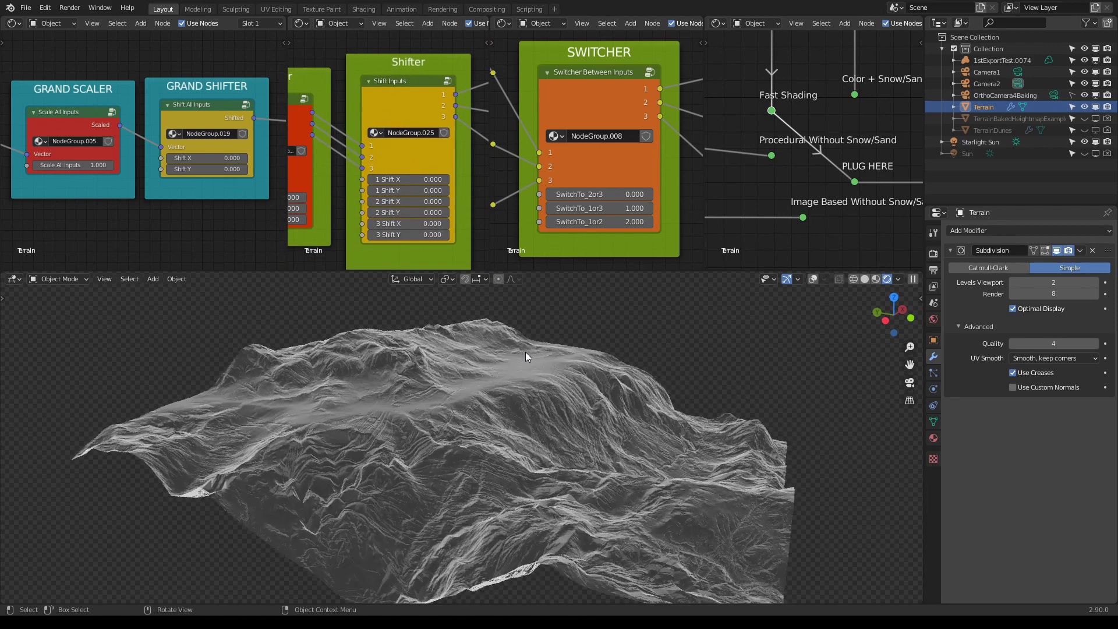
pyautogui.moveTo(405, 180)
pyautogui.mouseDown()
pyautogui.moveTo(386, 180)
pyautogui.moveTo(416, 181)
pyautogui.moveTo(401, 181)
pyautogui.mouseUp()
pyautogui.moveTo(349, 183); pyautogui.dragTo(293, 170, button='middle')
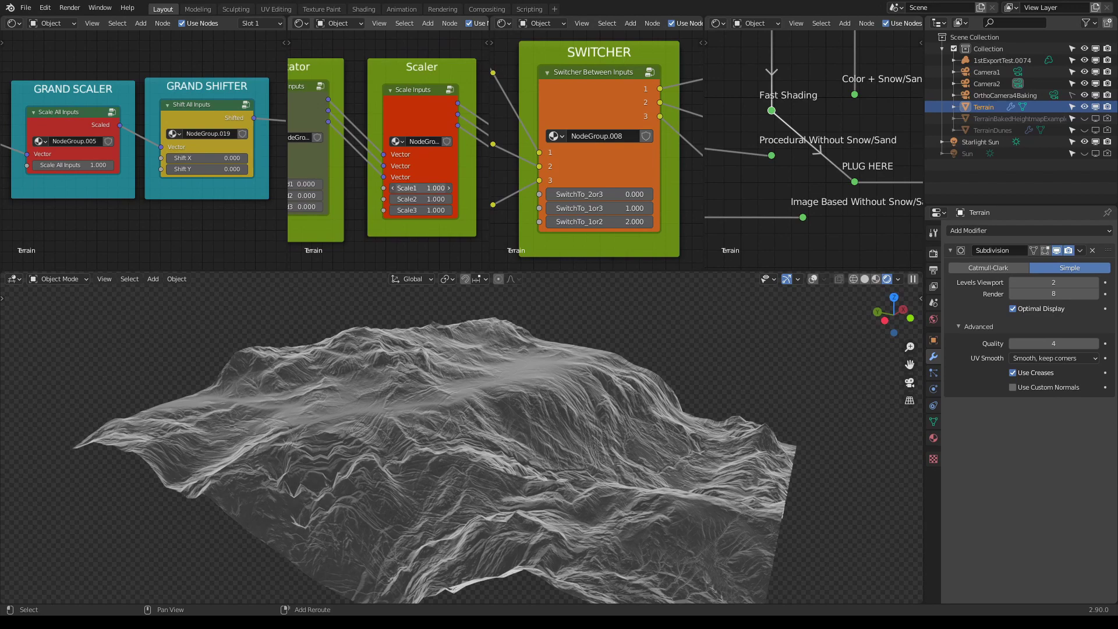
pyautogui.moveTo(419, 187); pyautogui.dragTo(403, 193)
pyautogui.moveTo(289, 185); pyautogui.dragTo(390, 179, button='middle')
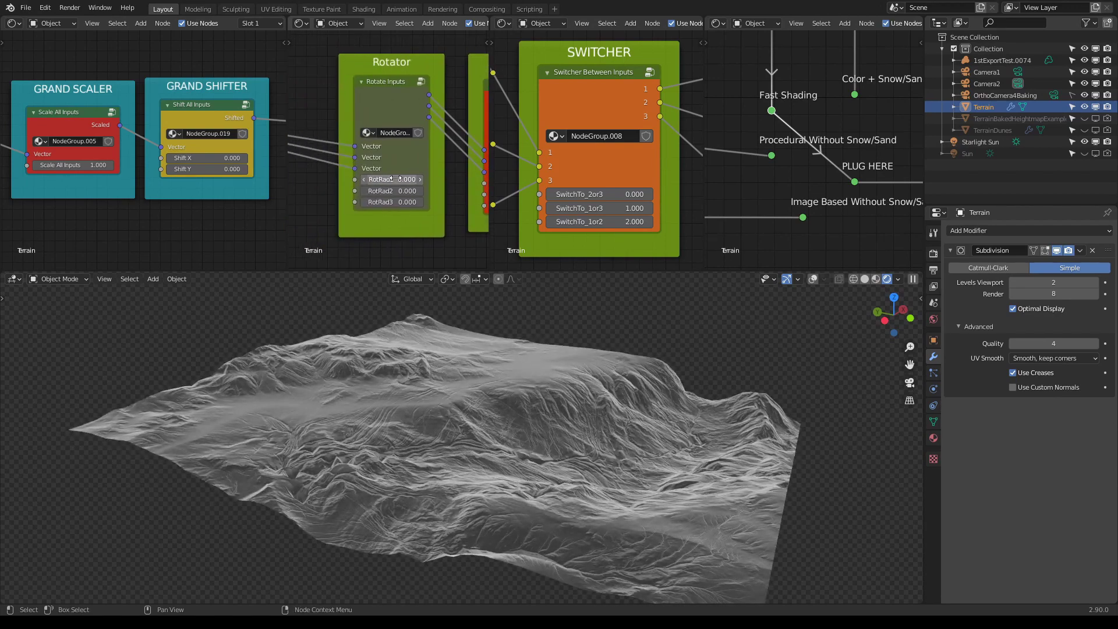
pyautogui.moveTo(391, 180); pyautogui.dragTo(417, 180)
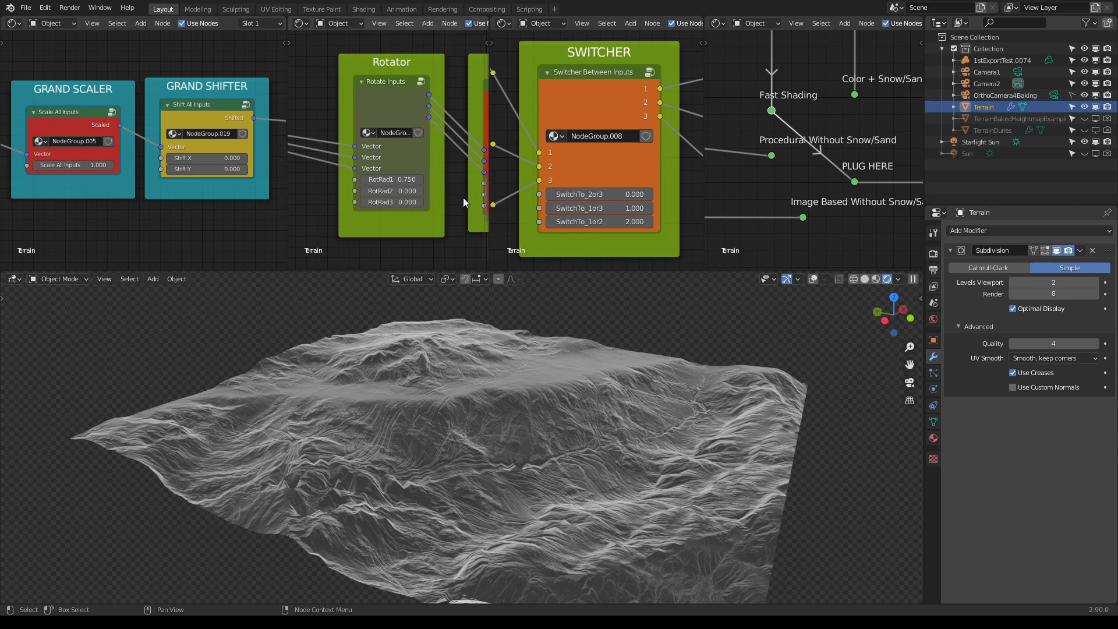
pyautogui.moveTo(463, 197); pyautogui.dragTo(418, 202, button='middle')
pyautogui.scroll(-3, 382, 181)
pyautogui.scroll(4, 418, 197)
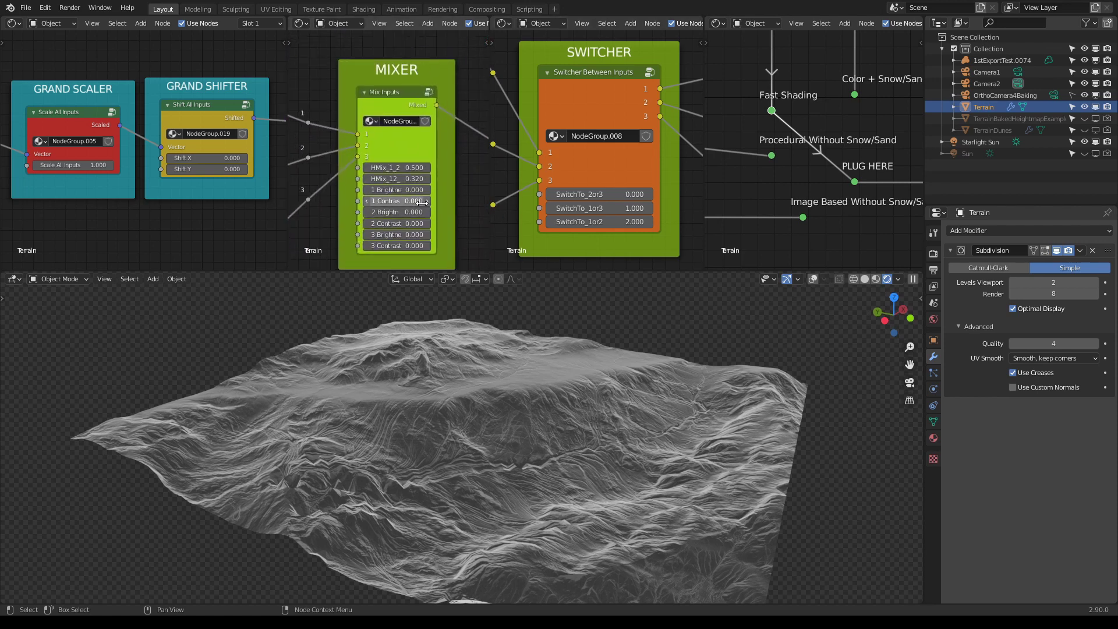
pyautogui.click(385, 86)
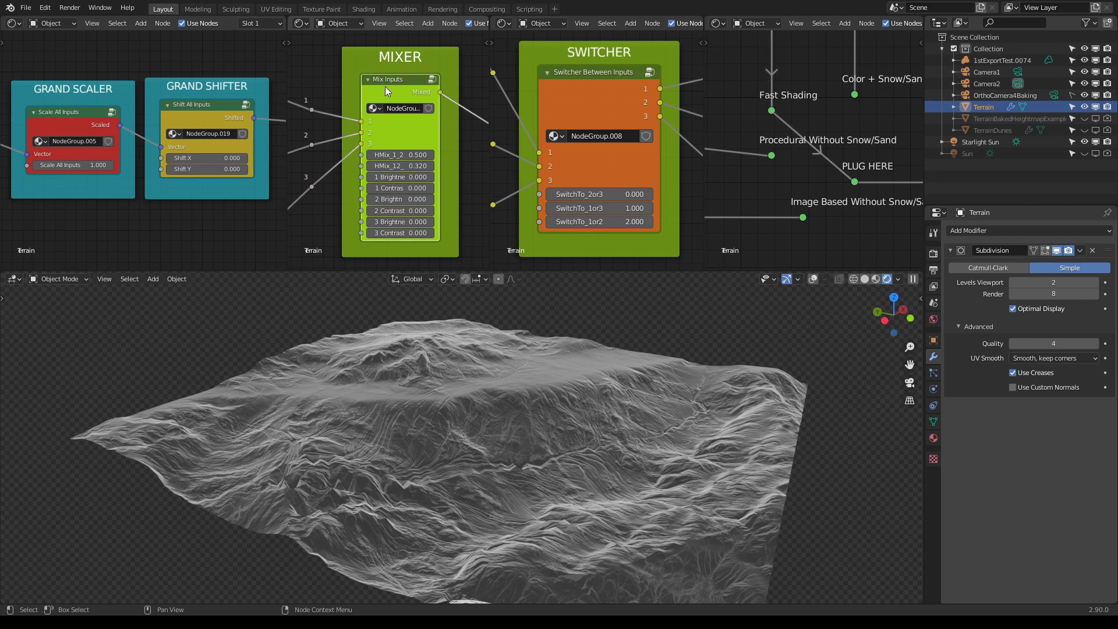
pyautogui.press('Tab')
pyautogui.scroll(-6, 431, 128)
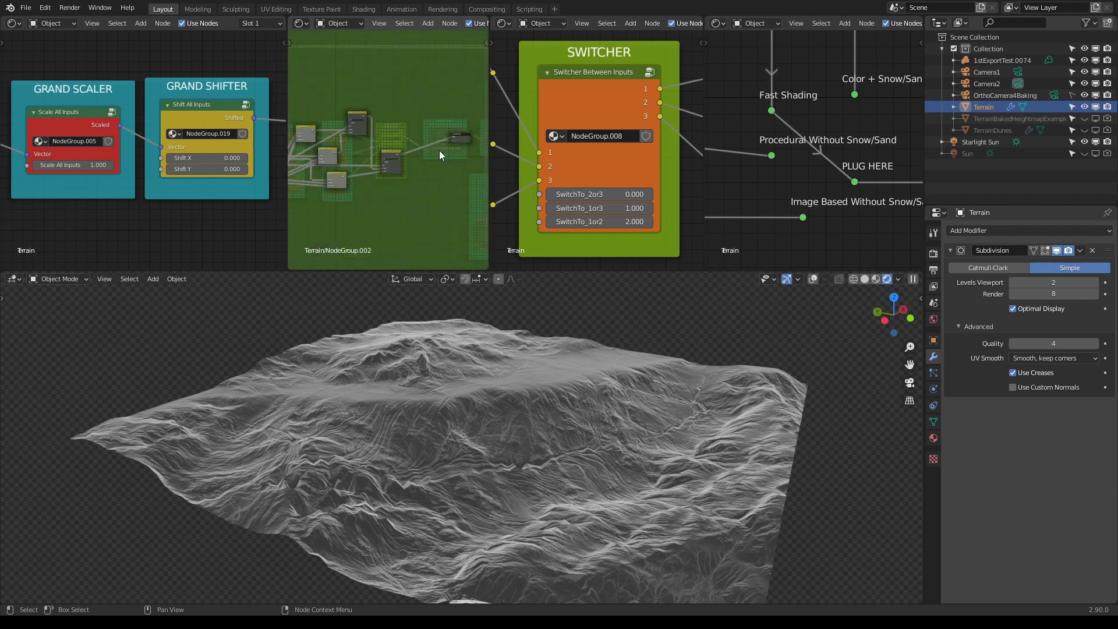
pyautogui.scroll(6, 399, 217)
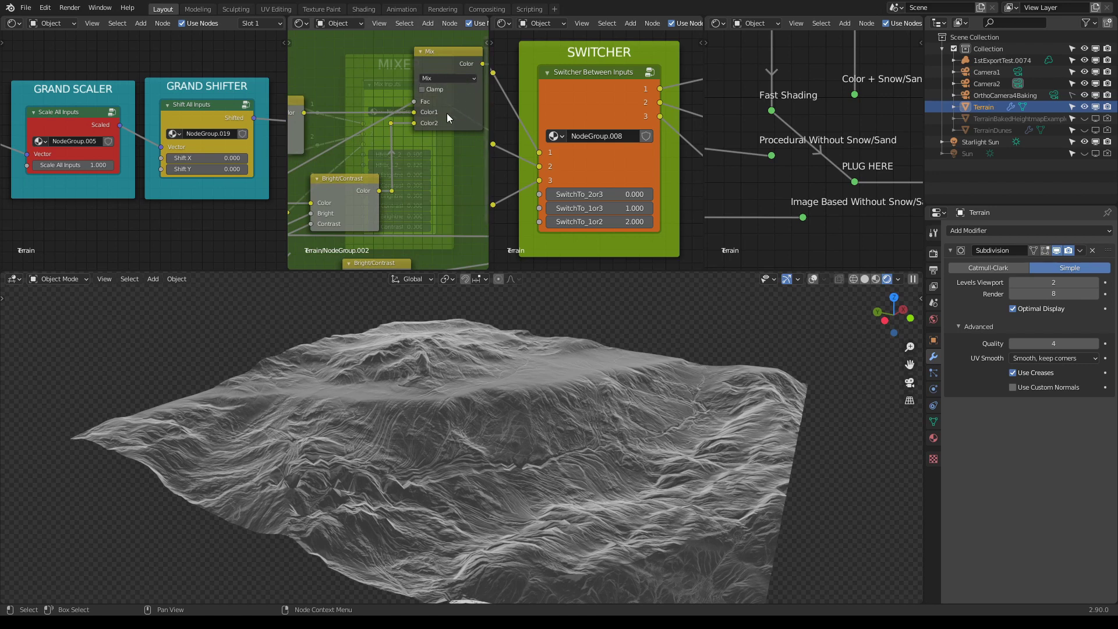
pyautogui.moveTo(446, 113); pyautogui.dragTo(459, 92, button='middle')
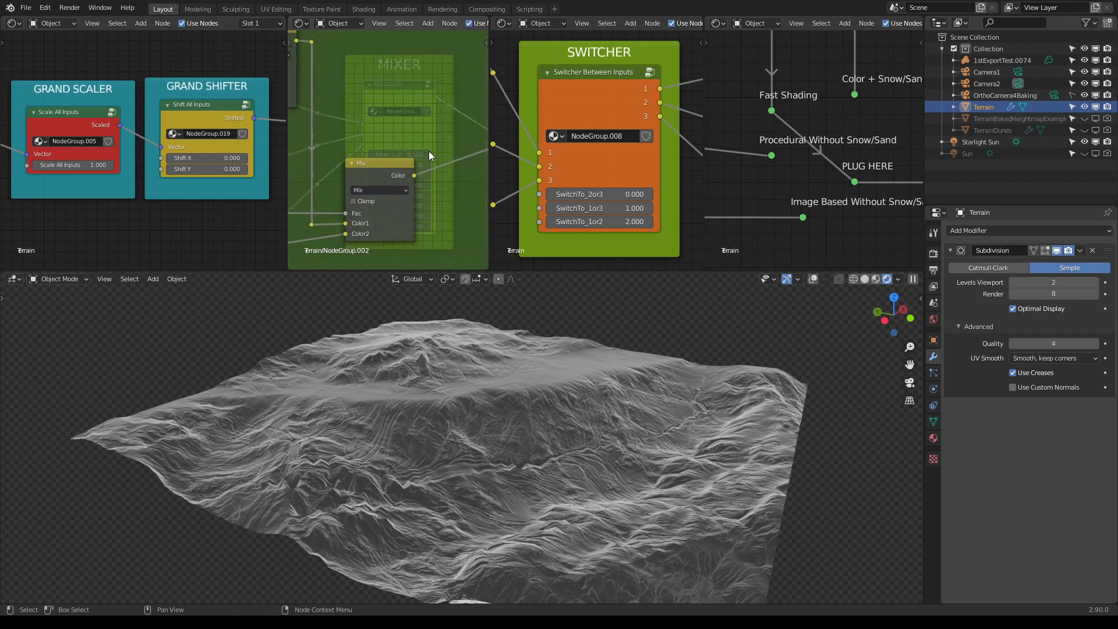
pyautogui.press('Tab')
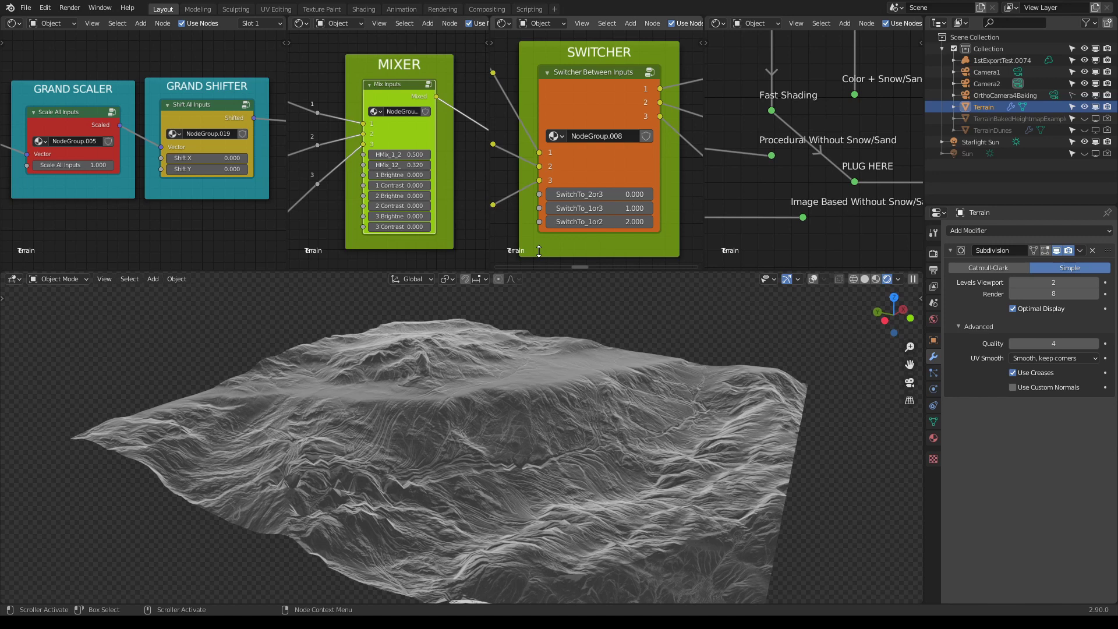
# - Set the MIXER's HMix_1_2 to 0.720 and HMix_12 to 0.460
pyautogui.keyDown('ctrl'); pyautogui.hscroll(2, 485, 191); pyautogui.keyUp('ctrl')
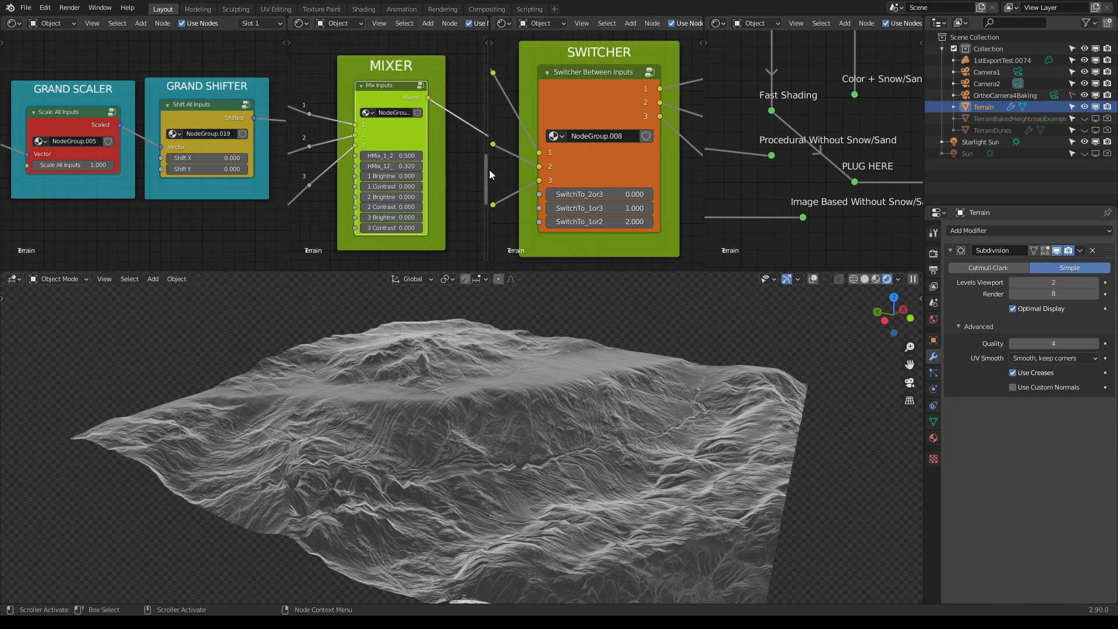
pyautogui.moveTo(402, 156)
pyautogui.mouseDown()
pyautogui.moveTo(379, 156)
pyautogui.moveTo(433, 155)
pyautogui.moveTo(394, 165)
pyautogui.moveTo(419, 166)
pyautogui.mouseUp()
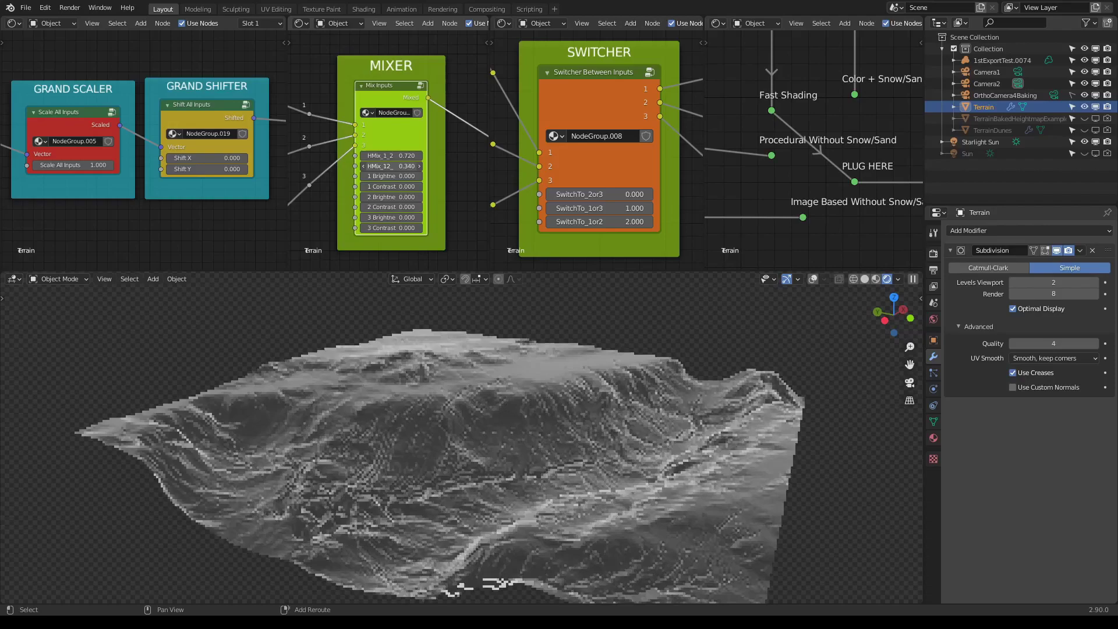
pyautogui.moveTo(391, 166)
pyautogui.mouseDown()
pyautogui.moveTo(364, 166)
pyautogui.moveTo(378, 166)
pyautogui.mouseUp()
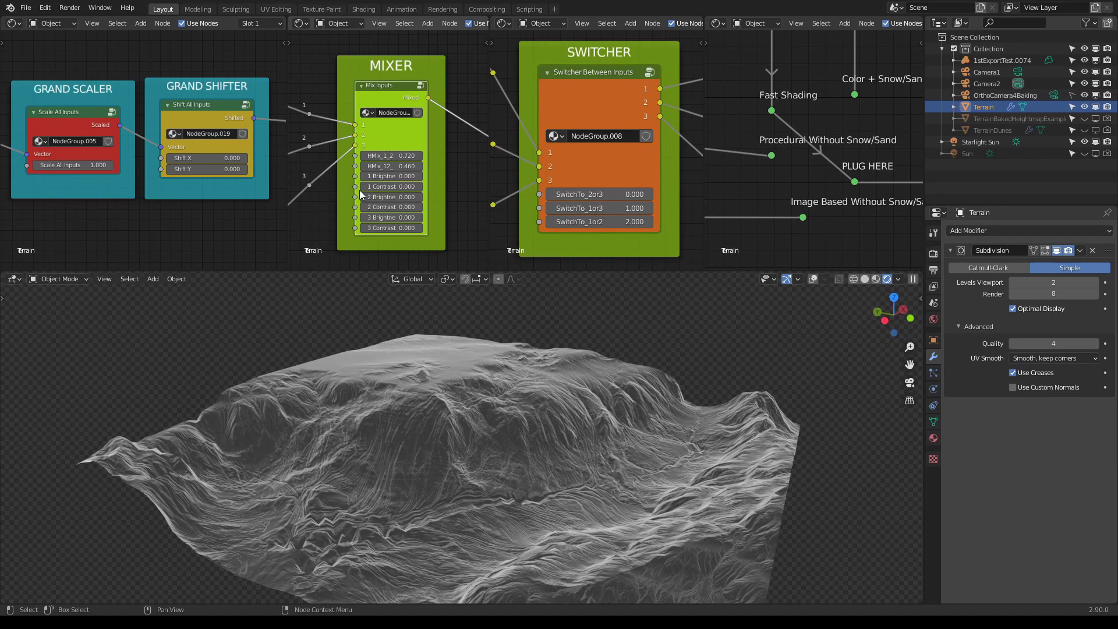
# - Peek inside a neighbouring node group, then reframe the node tree around the Power and Clamp nodes
pyautogui.scroll(-4, 359, 190)
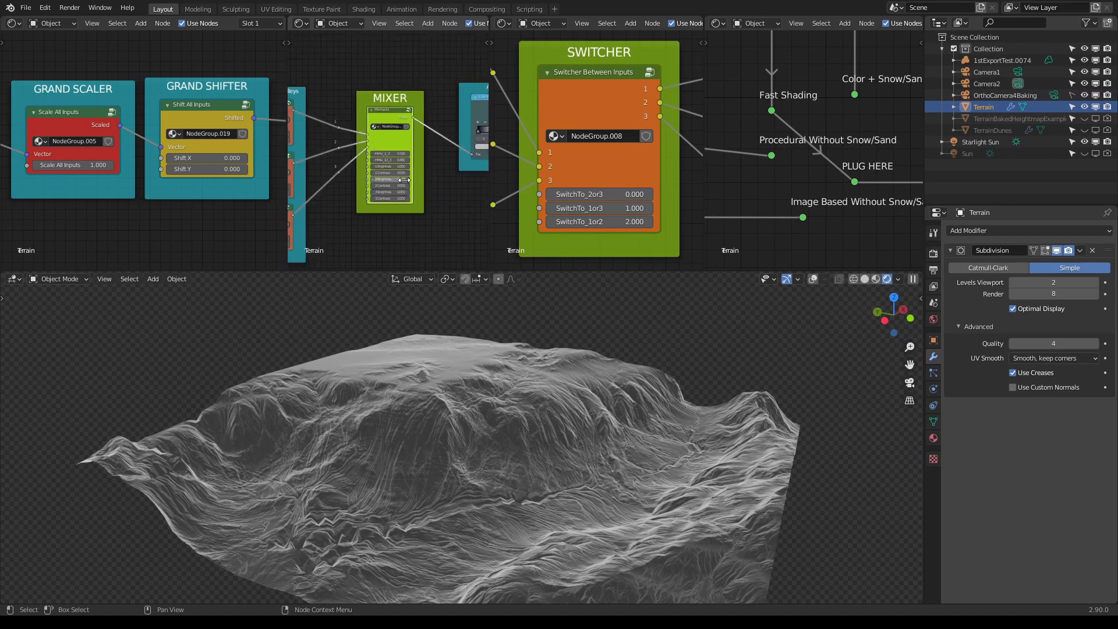
pyautogui.press('Tab')
pyautogui.scroll(3, 437, 178)
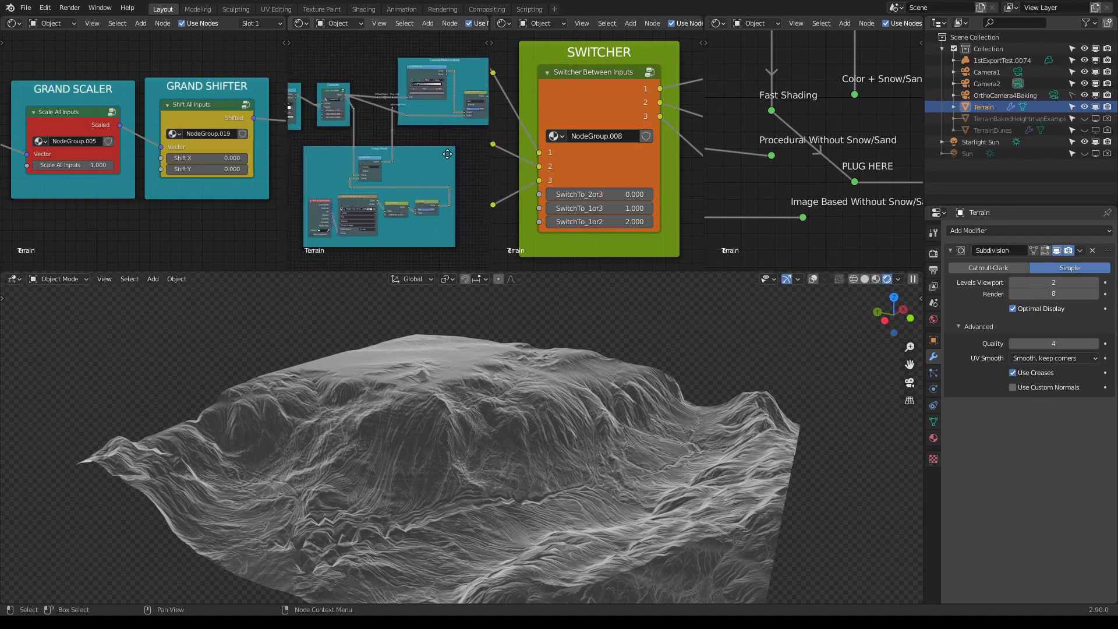
pyautogui.press('Tab')
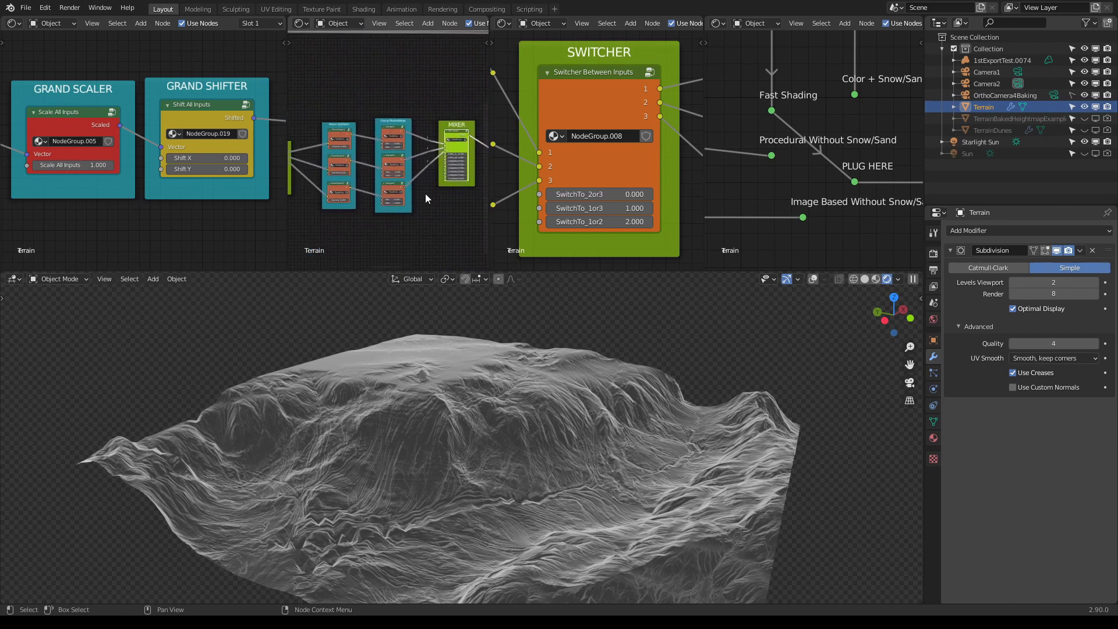
pyautogui.scroll(2, 382, 104)
pyautogui.moveTo(382, 105); pyautogui.dragTo(428, 142, button='middle')
pyautogui.scroll(4, 388, 154)
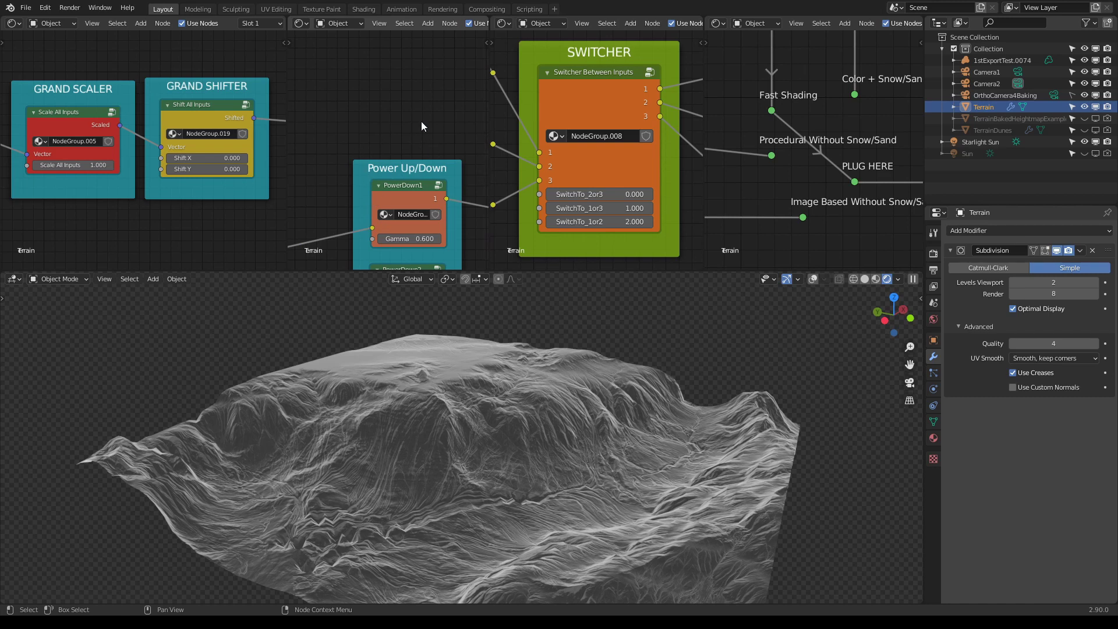
pyautogui.scroll(-4, 421, 117)
pyautogui.moveTo(428, 117); pyautogui.dragTo(426, 184, button='middle')
pyautogui.moveTo(355, 214); pyautogui.dragTo(414, 192, button='middle')
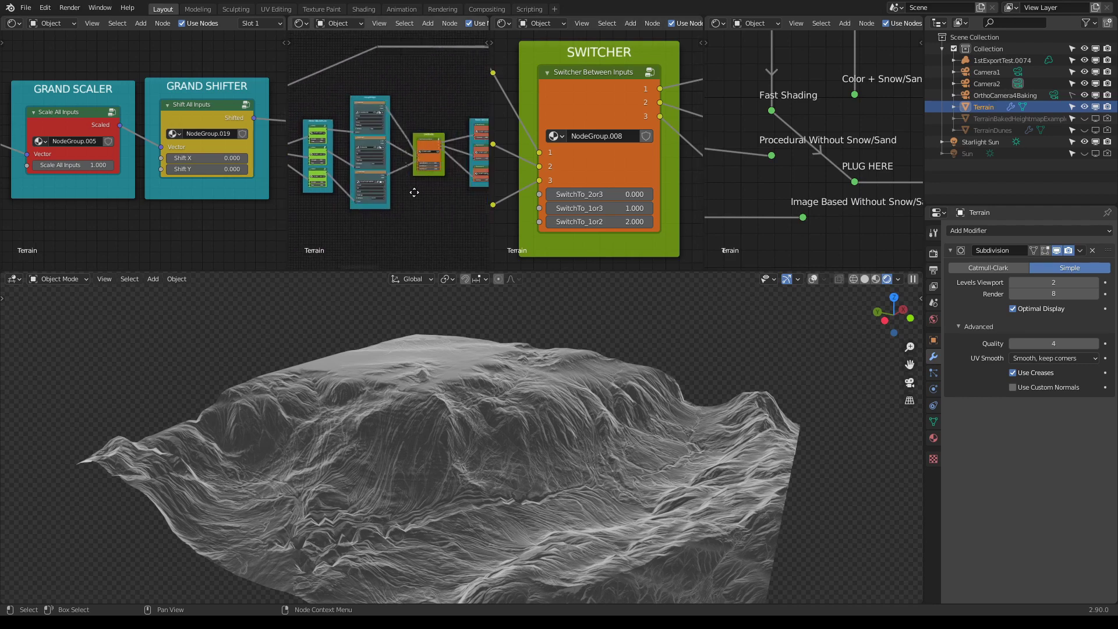
pyautogui.click(14, 279)
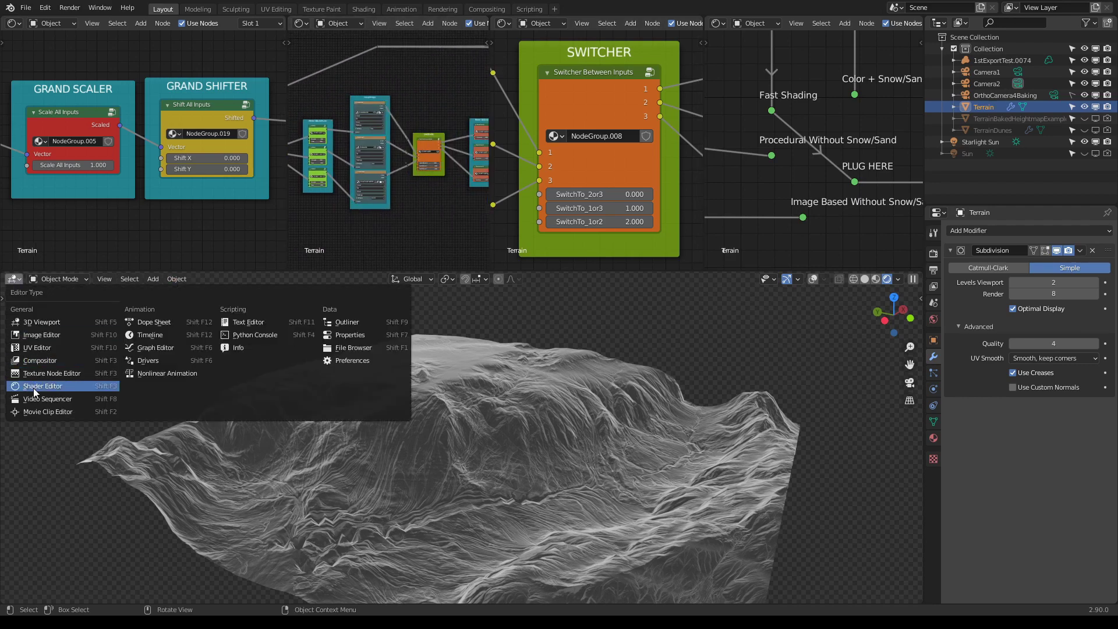
# - Turn the lower area into a Shader Editor and center the terrain's Material Output node
pyautogui.click(35, 386)
pyautogui.scroll(-5, 610, 467)
pyautogui.moveTo(300, 518); pyautogui.dragTo(510, 414, button='middle')
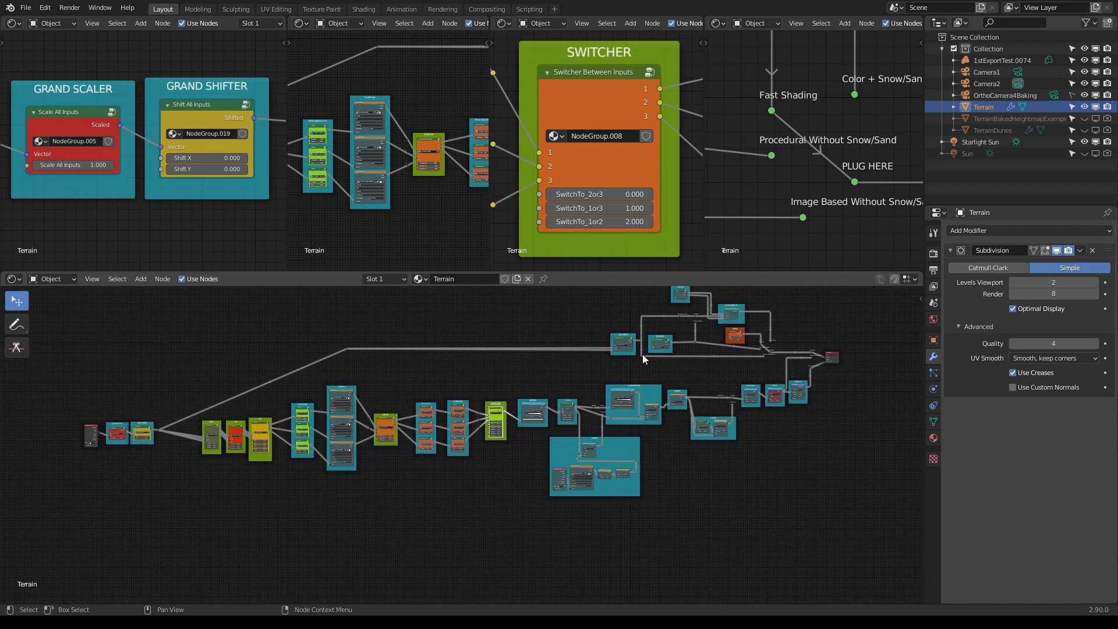
pyautogui.moveTo(642, 357); pyautogui.dragTo(492, 417, button='middle')
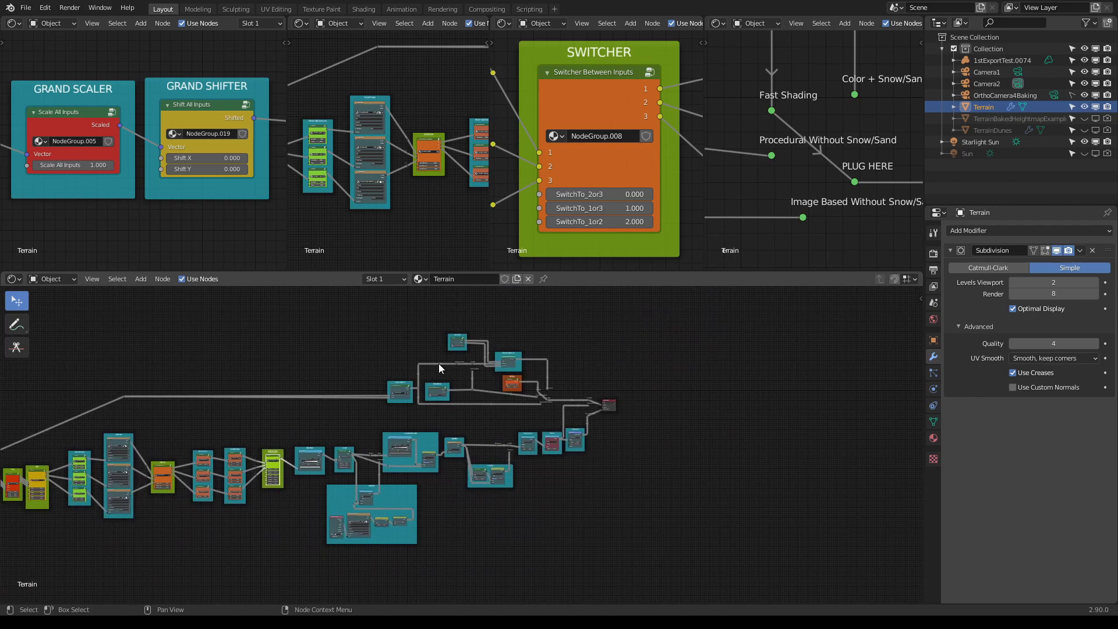
pyautogui.scroll(4, 439, 363)
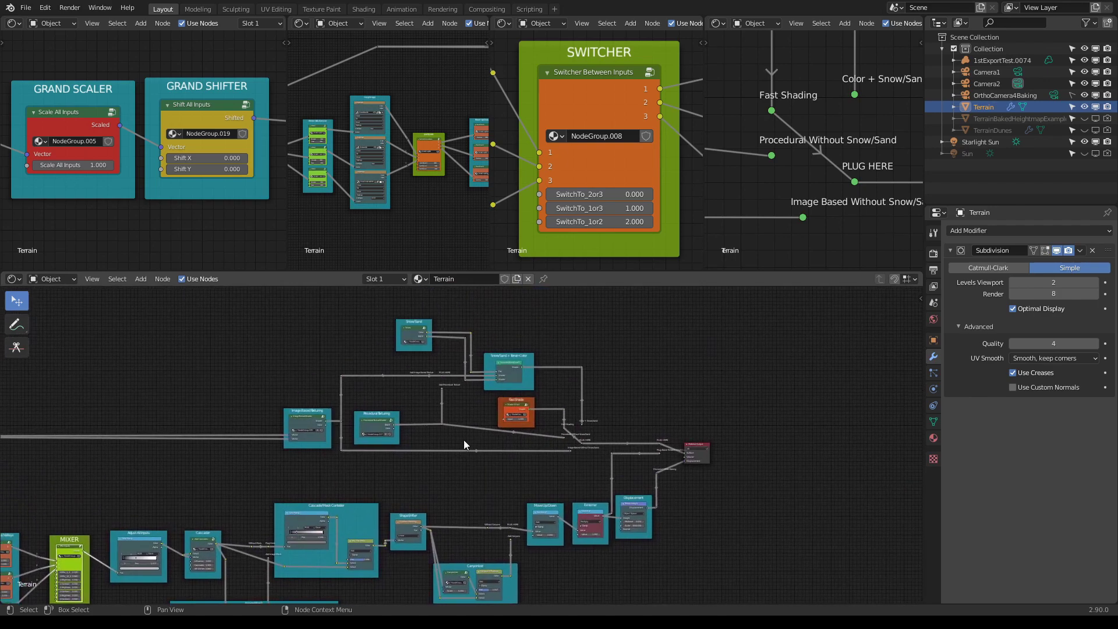
pyautogui.scroll(2, 464, 443)
pyautogui.scroll(3, 637, 414)
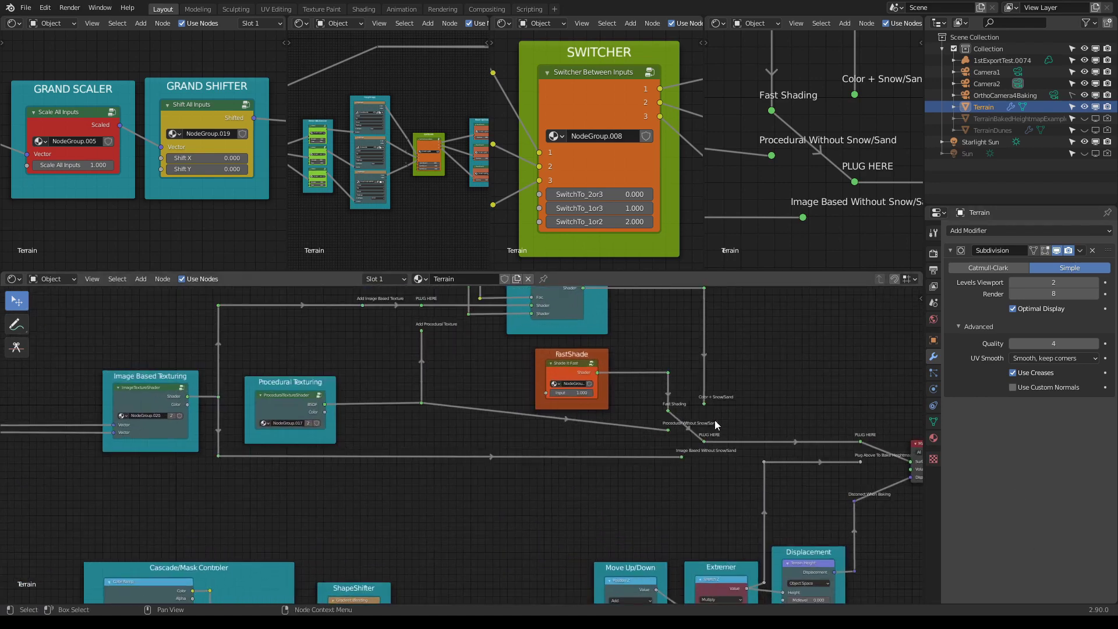
pyautogui.moveTo(686, 496); pyautogui.dragTo(531, 329, button='middle')
pyautogui.scroll(1, 734, 479)
pyautogui.scroll(1, 745, 468)
pyautogui.scroll(2, 624, 460)
pyautogui.moveTo(701, 487); pyautogui.dragTo(648, 472, button='middle')
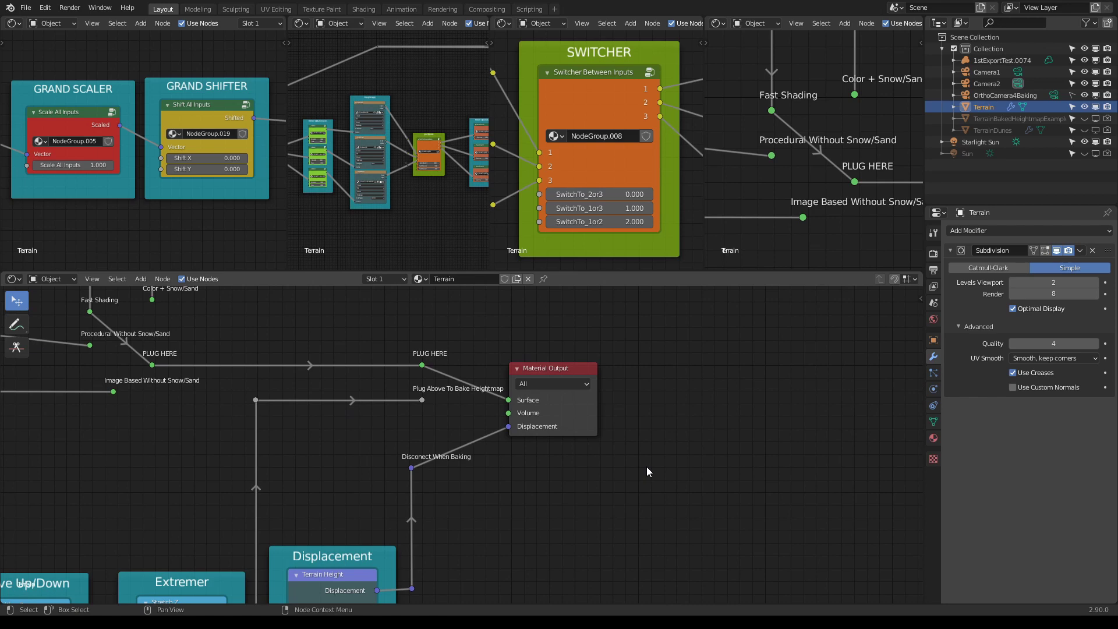
# - Reopen the lower area's Editor Type menu
pyautogui.click(18, 280)
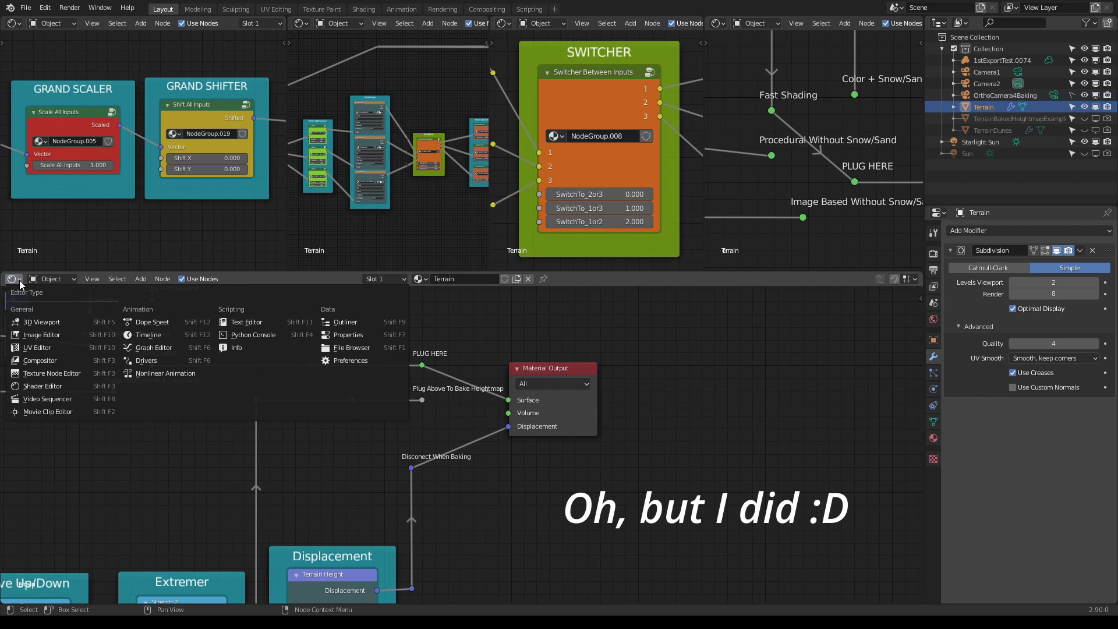
pyautogui.click(20, 284)
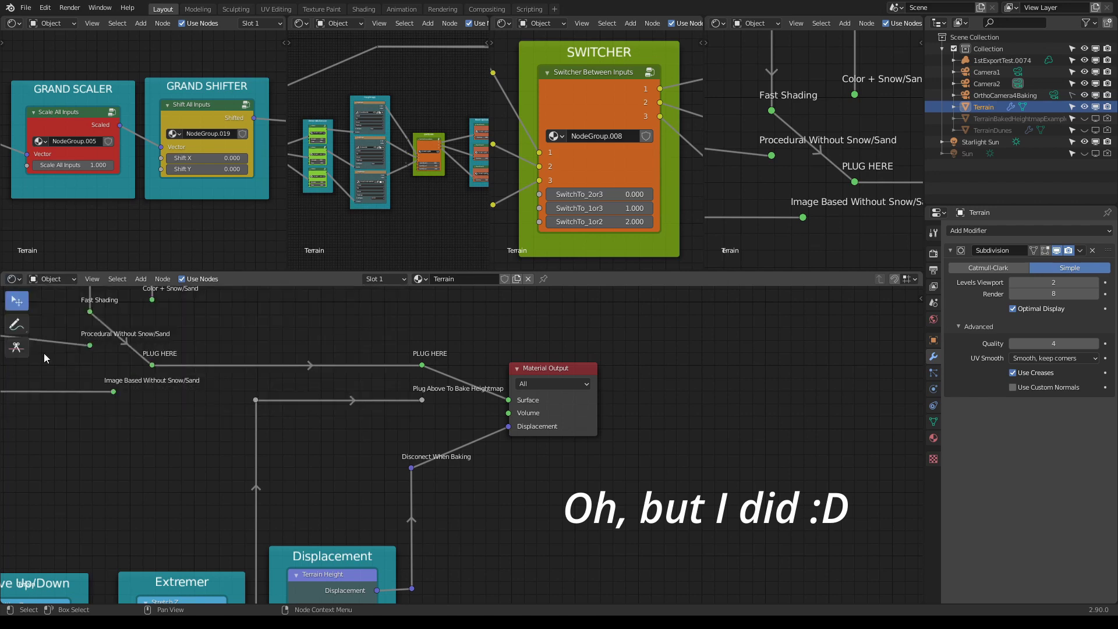
pyautogui.click(12, 280)
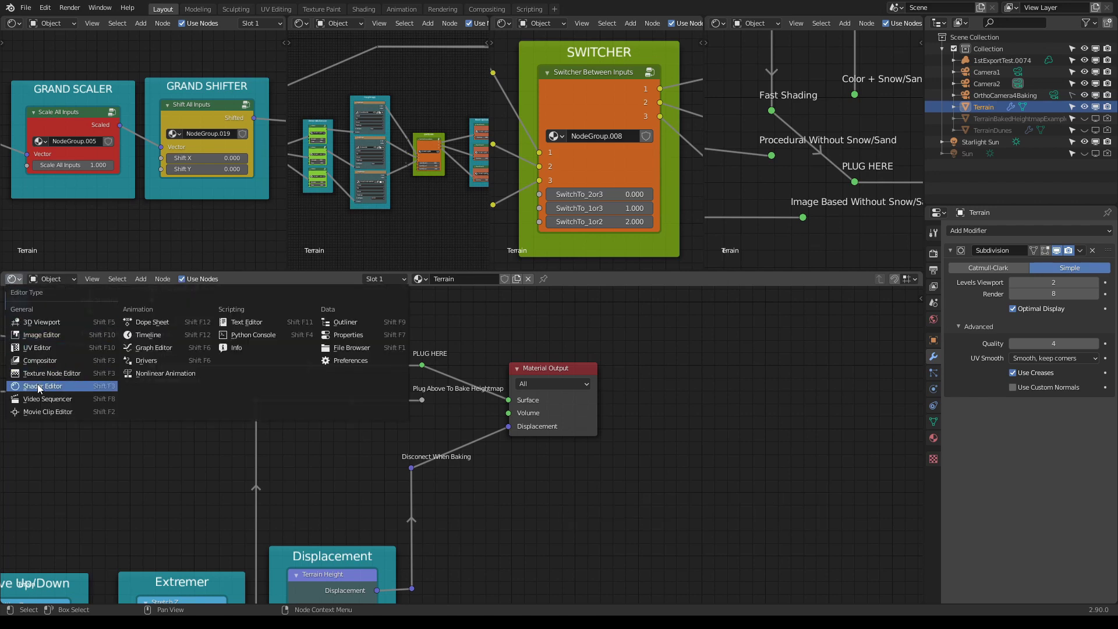
pyautogui.click(37, 321)
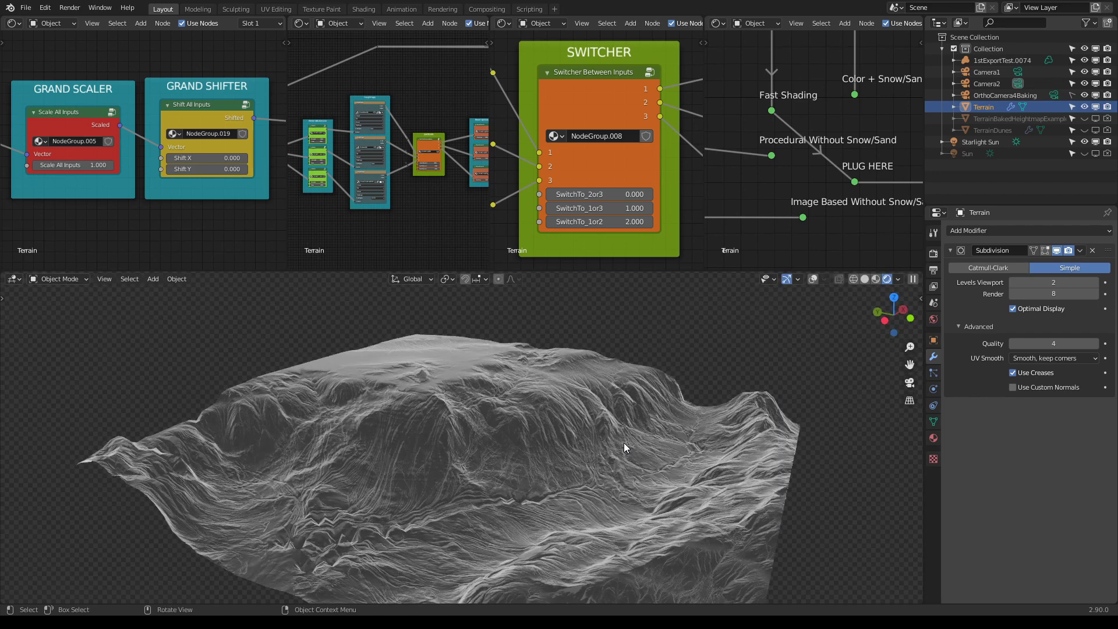
pyautogui.press('KP_1')
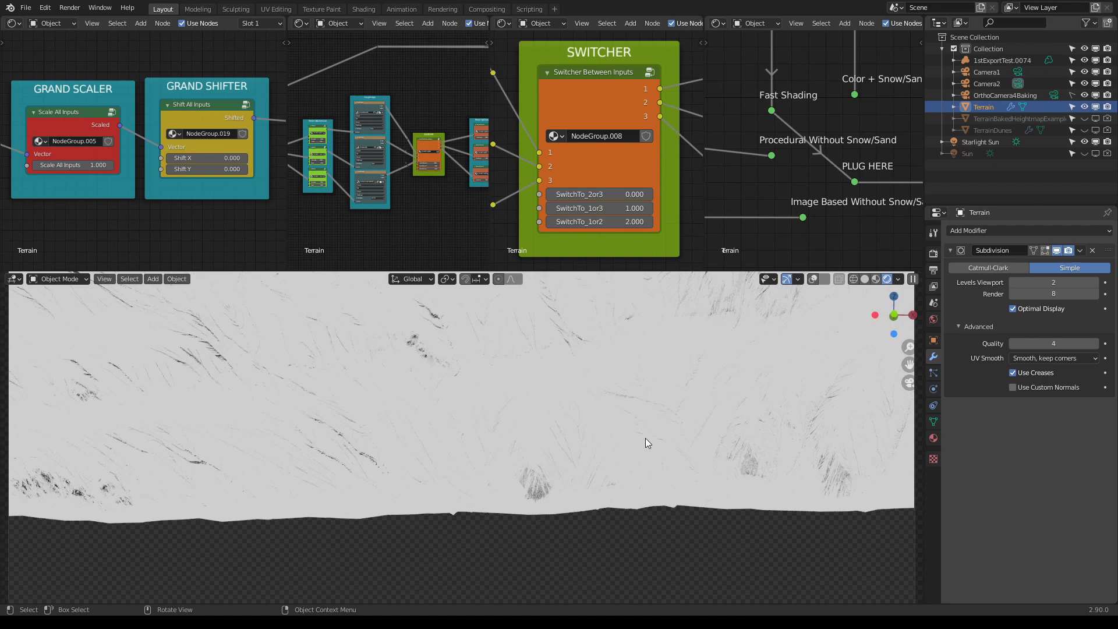
pyautogui.scroll(-1, 565, 466)
pyautogui.moveTo(565, 466); pyautogui.dragTo(564, 466, button='middle')
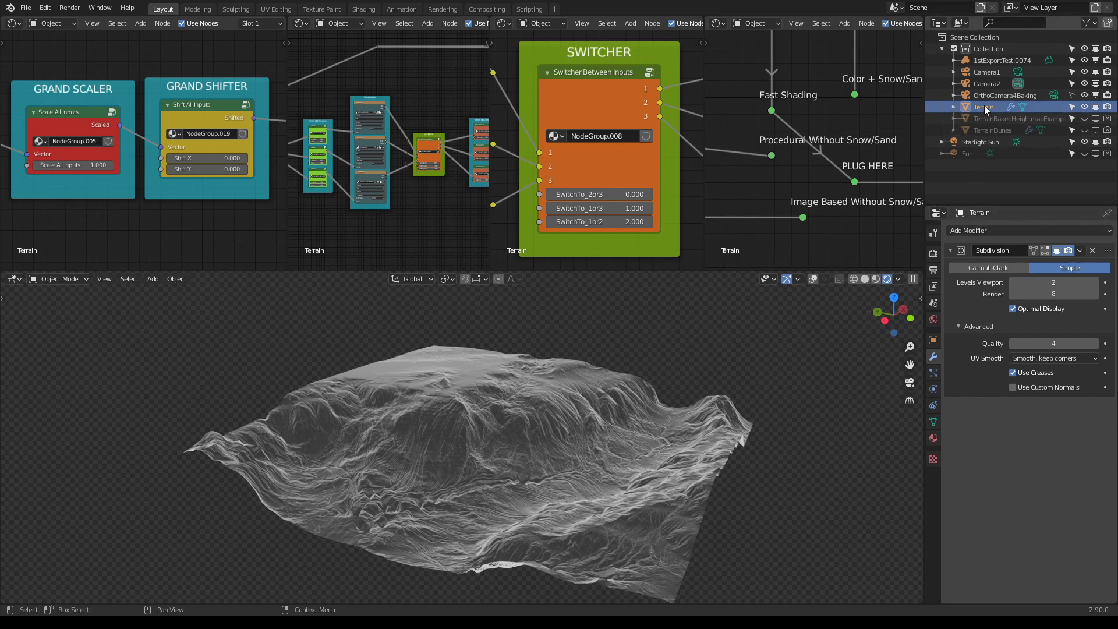
# - Set the scene camera to OrthoCamera4Baking in Scene Properties
pyautogui.click(933, 302)
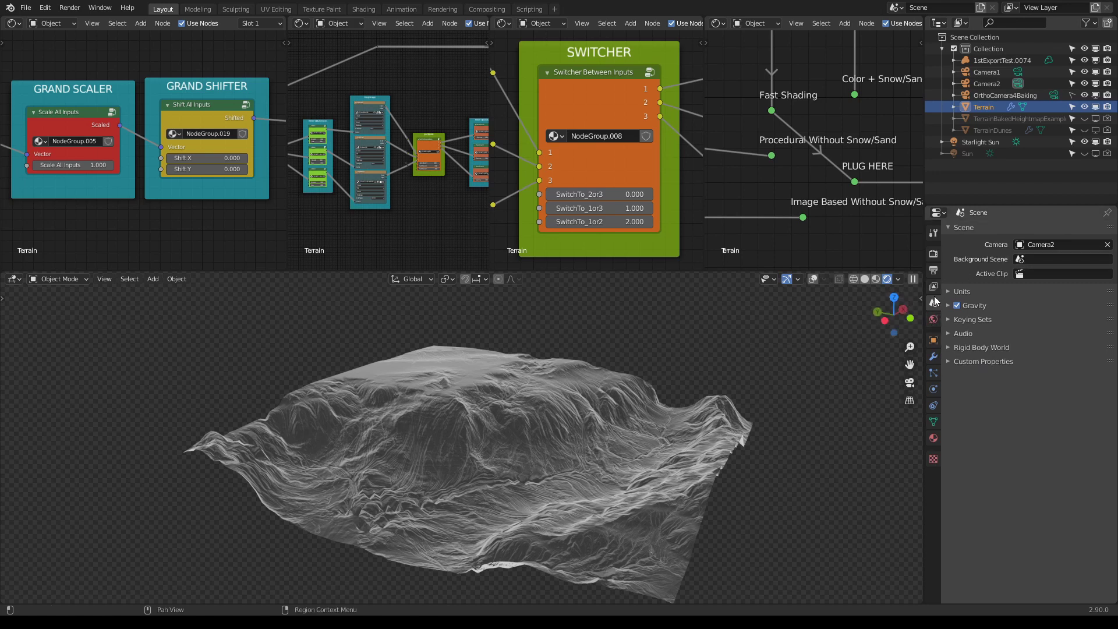
pyautogui.click(1035, 245)
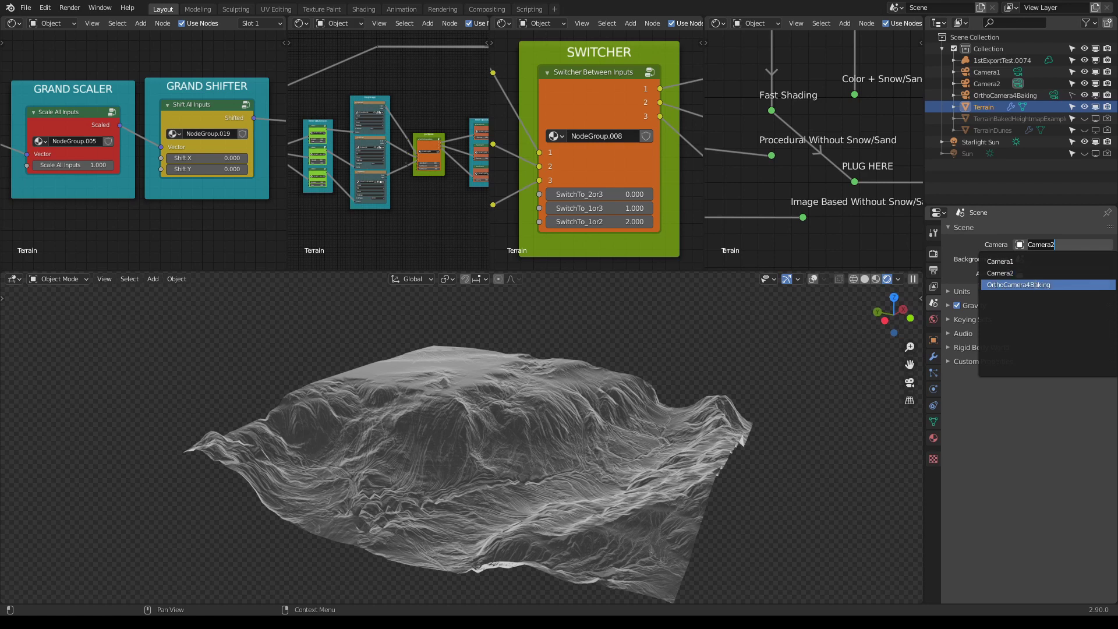
pyautogui.click(1032, 284)
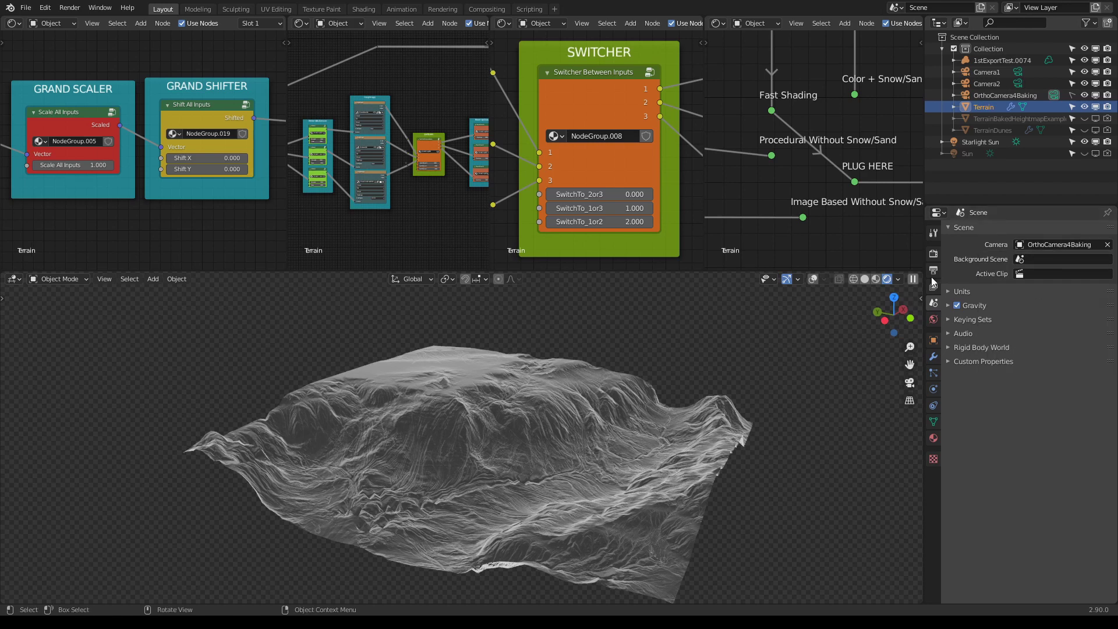
# - Enable viewport overlays and view the terrain through the camera, zooming out to frame it
pyautogui.click(811, 280)
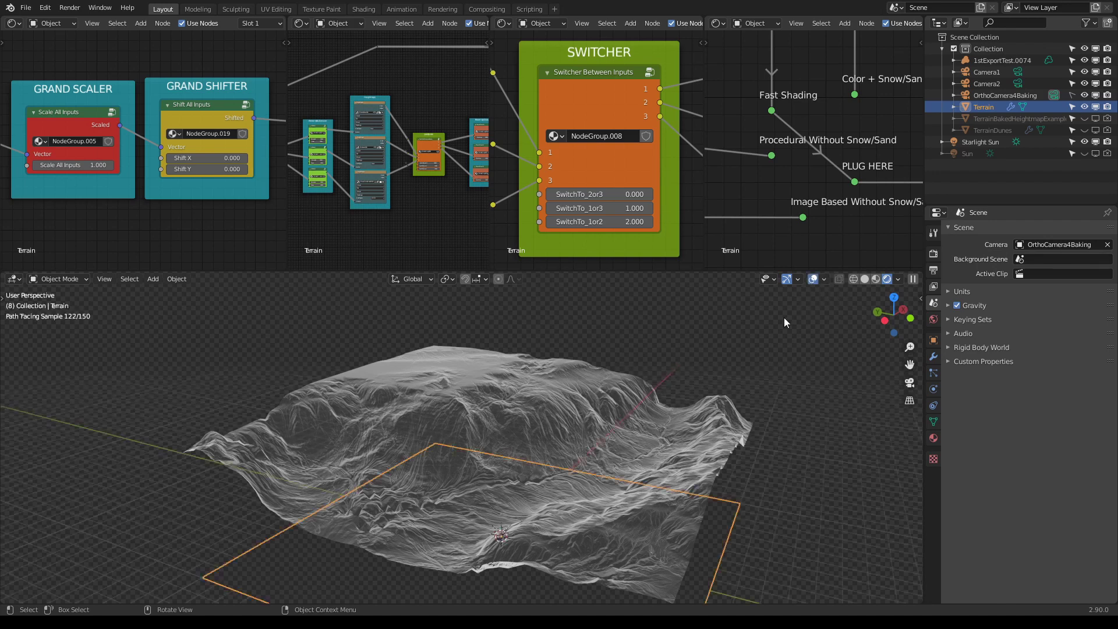
pyautogui.press('KP_0')
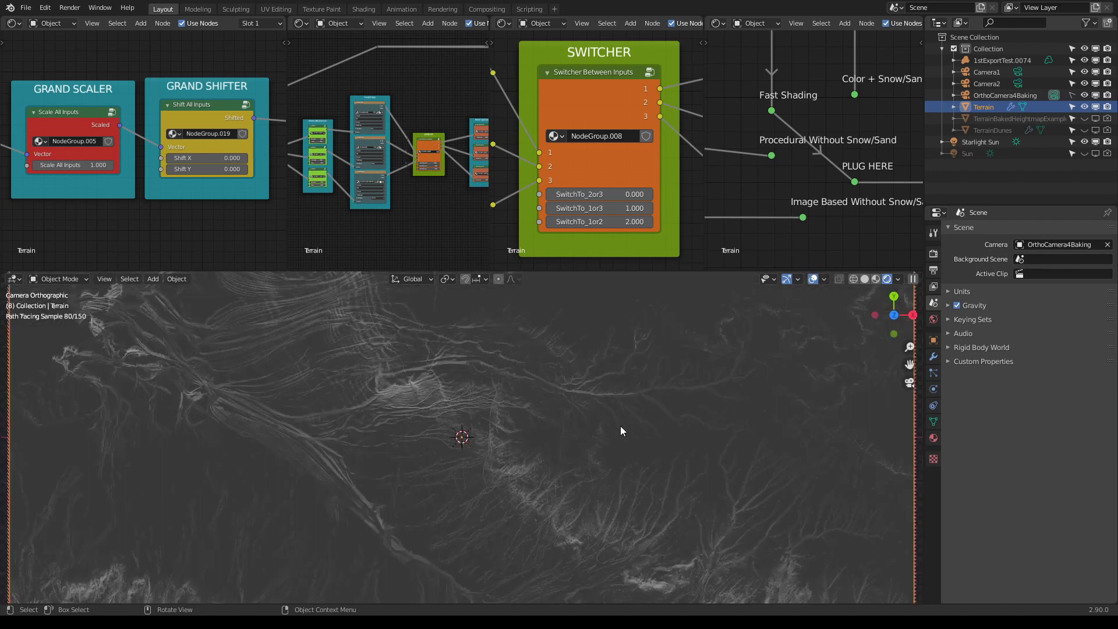
pyautogui.scroll(-5, 620, 430)
pyautogui.scroll(-2, 620, 430)
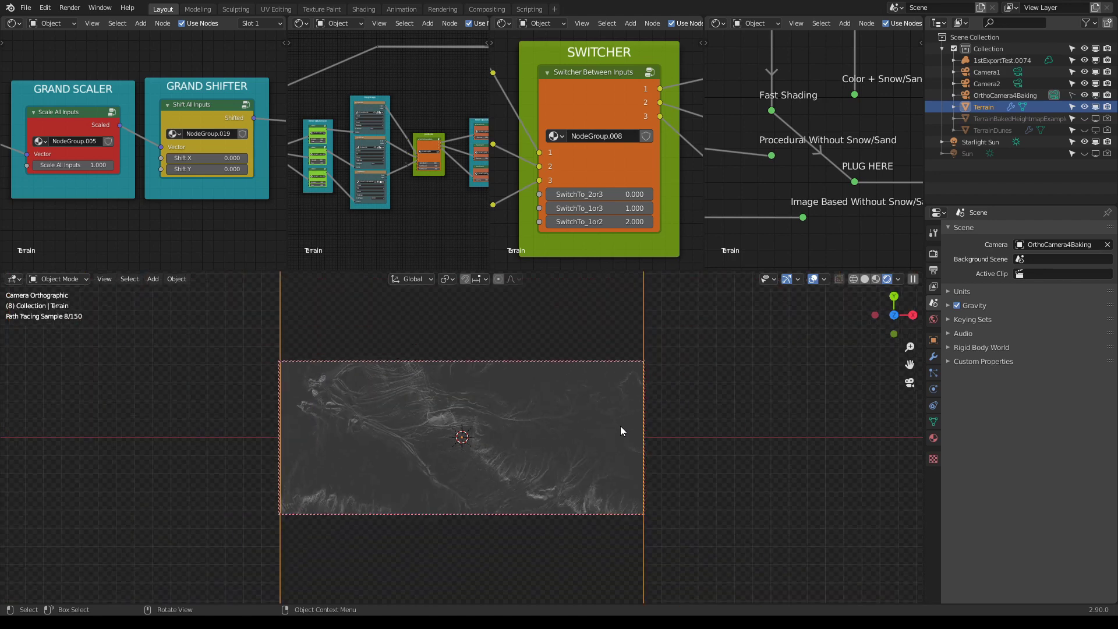
pyautogui.scroll(1, 542, 414)
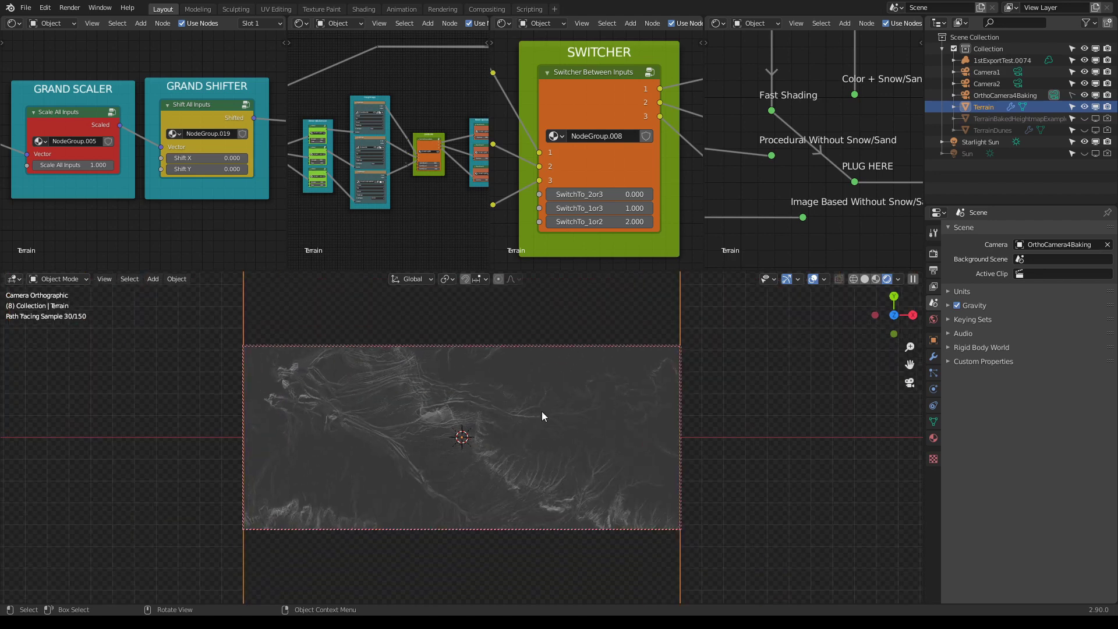
pyautogui.scroll(-2, 542, 412)
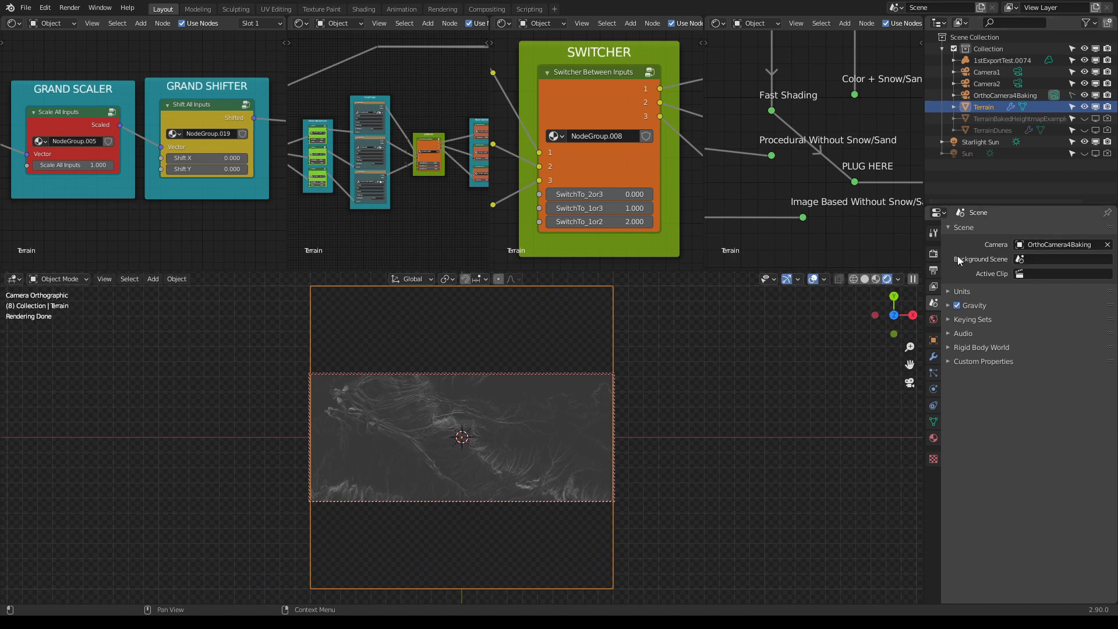
# - In Output Properties, enter 4096 for both Resolution X and Resolution Y
pyautogui.click(937, 254)
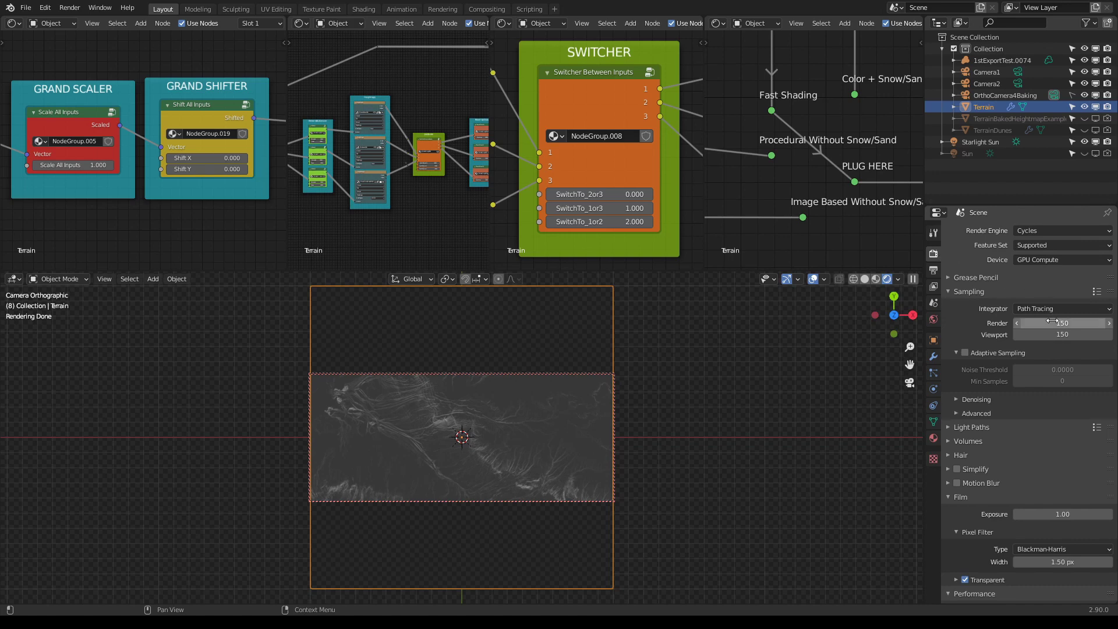
pyautogui.click(935, 271)
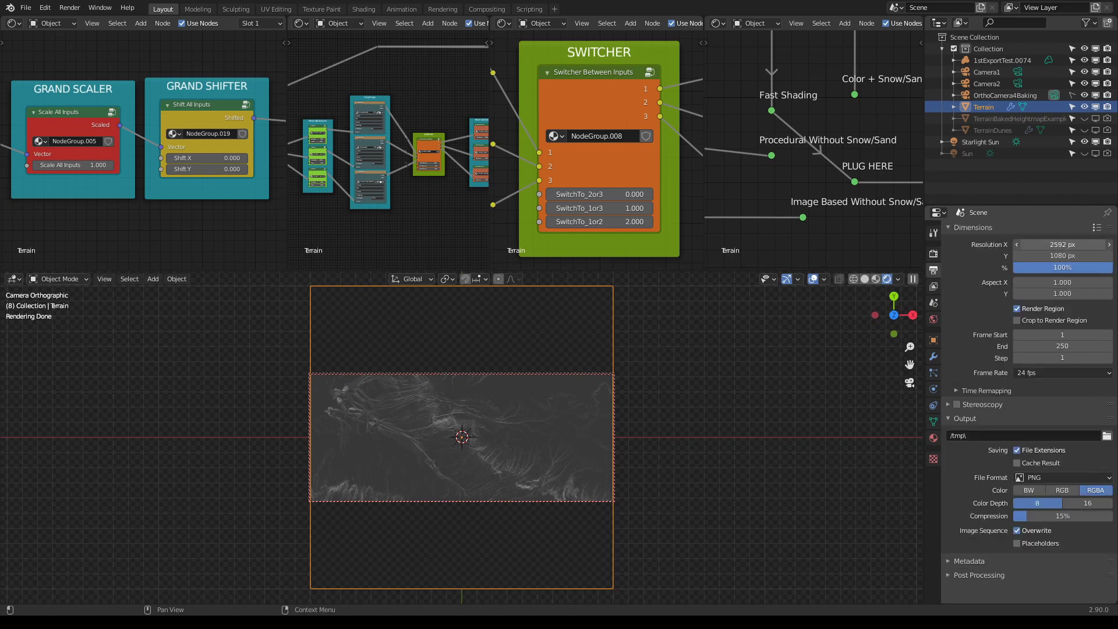
pyautogui.click(1059, 245)
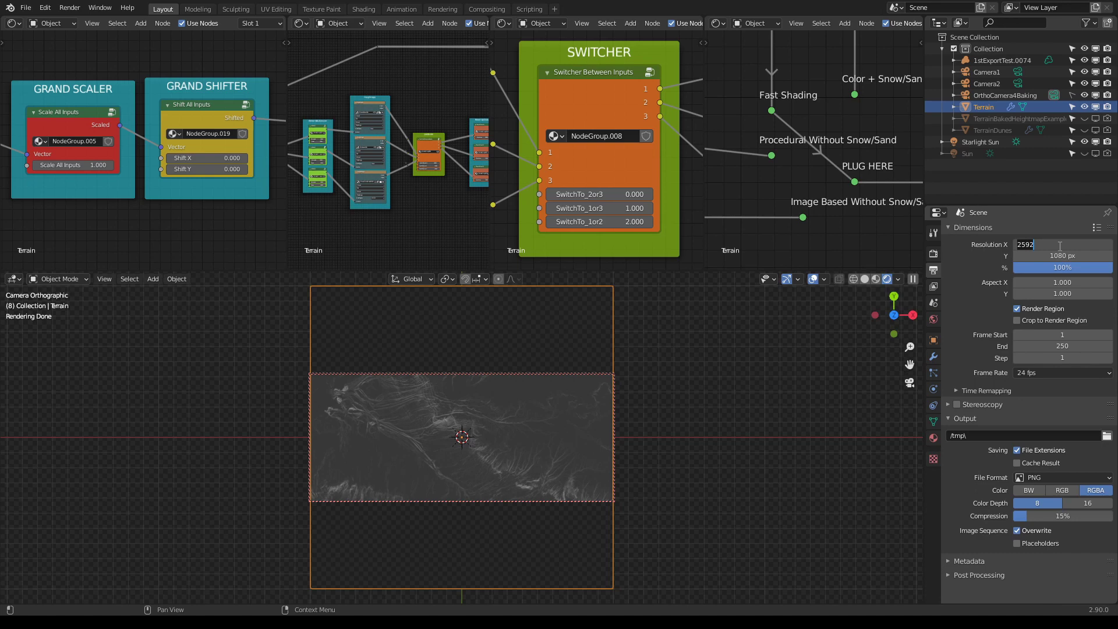
pyautogui.write('4096')
pyautogui.press('Tab')
pyautogui.write('409')
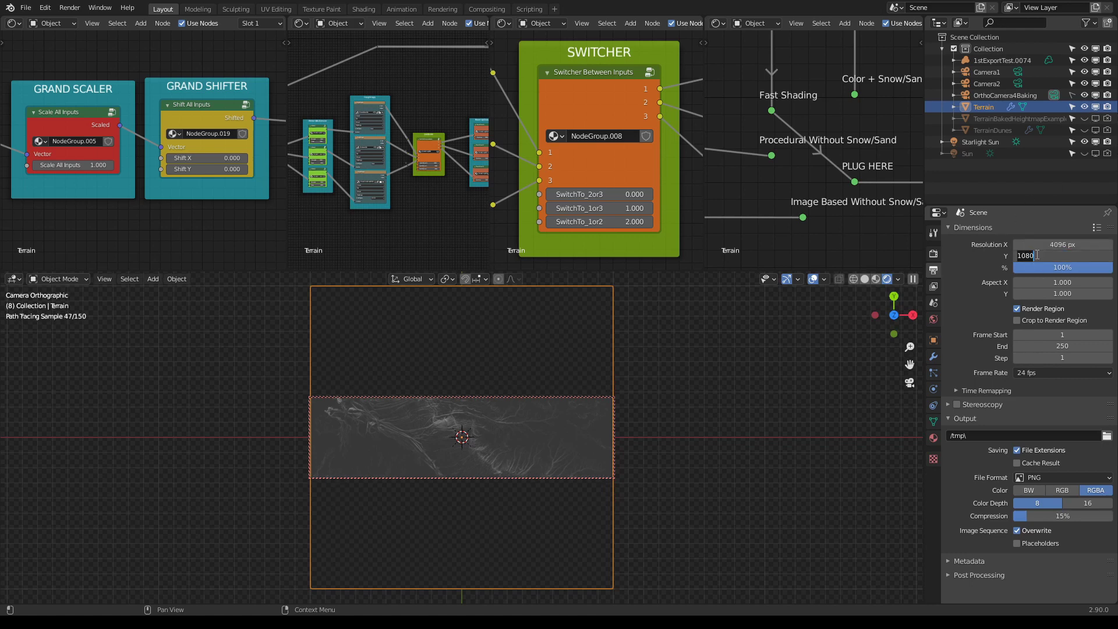
pyautogui.write('6')
pyautogui.press('Return')
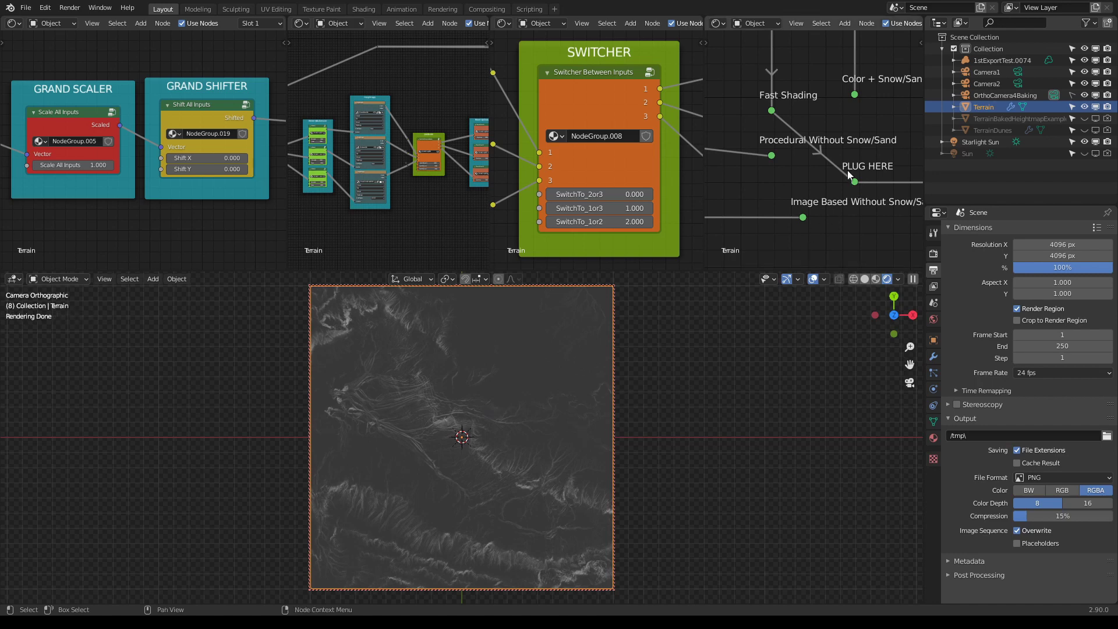
# - Bring the Material Output node into view and unplug the link from its Displacement input
pyautogui.scroll(-6, 847, 173)
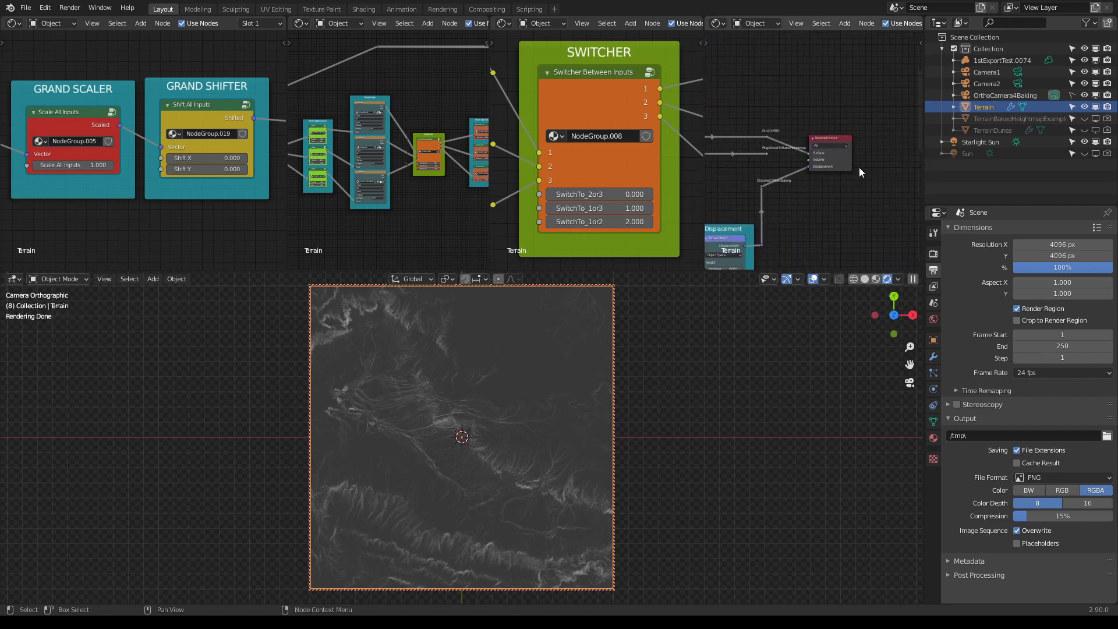
pyautogui.scroll(2, 776, 155)
pyautogui.moveTo(816, 165)
pyautogui.mouseDown(button='middle')
pyautogui.moveTo(845, 170)
pyautogui.moveTo(818, 160)
pyautogui.mouseUp(button='middle')
pyautogui.scroll(3, 844, 170)
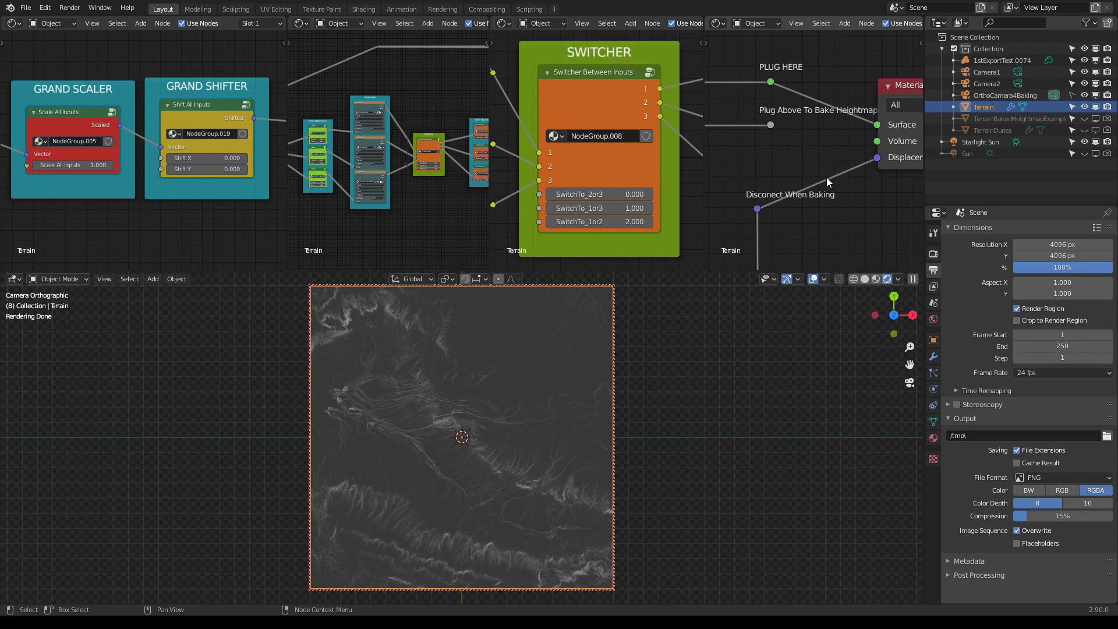
pyautogui.scroll(1, 826, 177)
pyautogui.scroll(1, 878, 281)
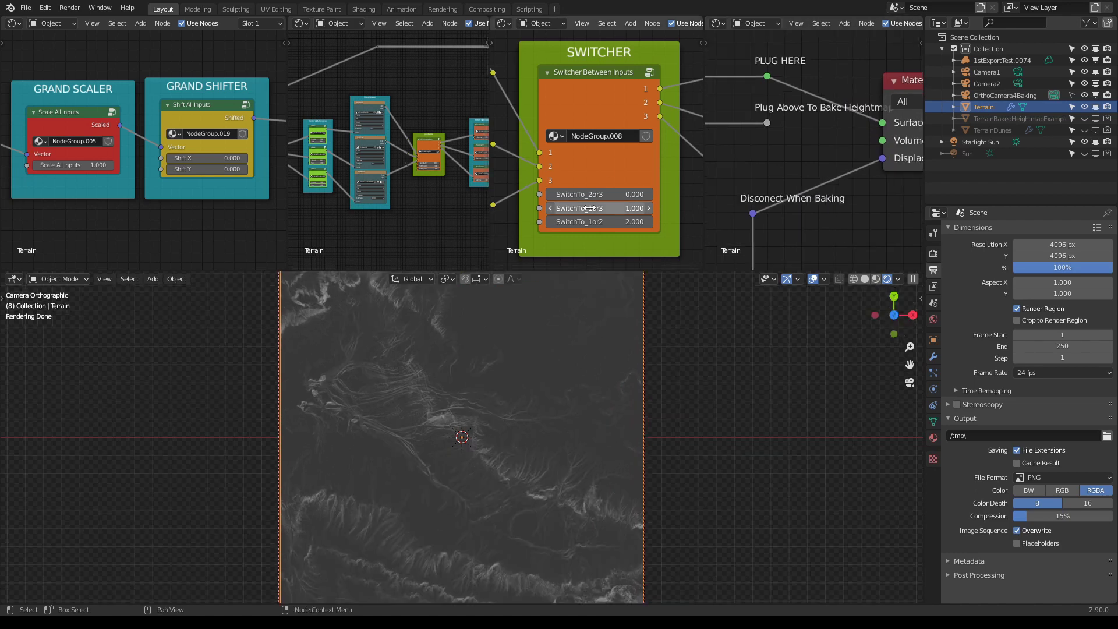
pyautogui.scroll(-5, 769, 162)
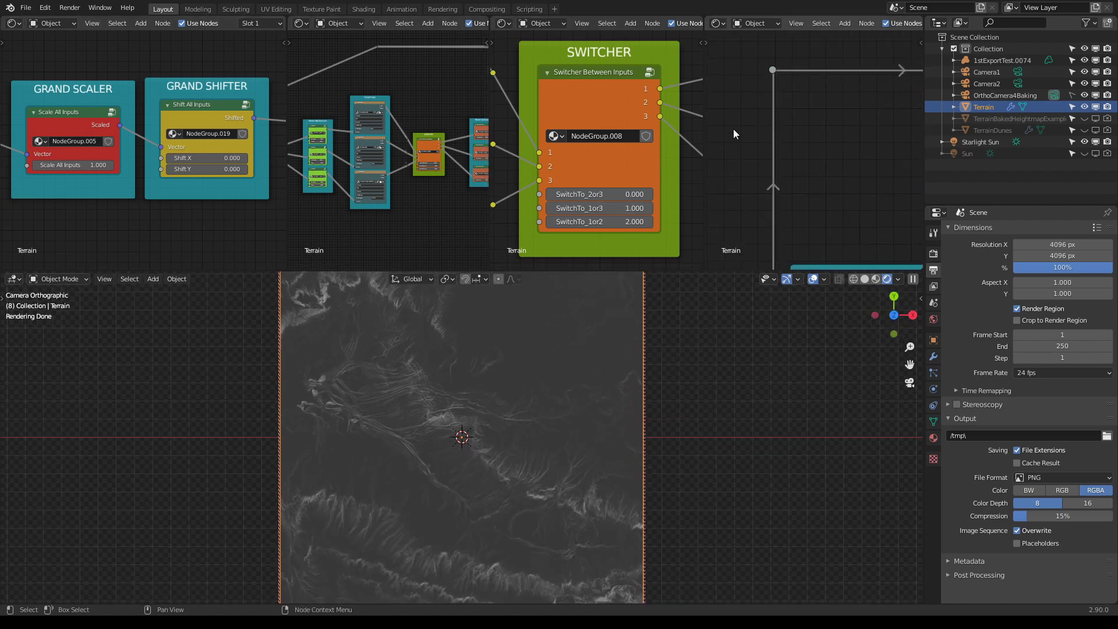
pyautogui.scroll(2, 829, 175)
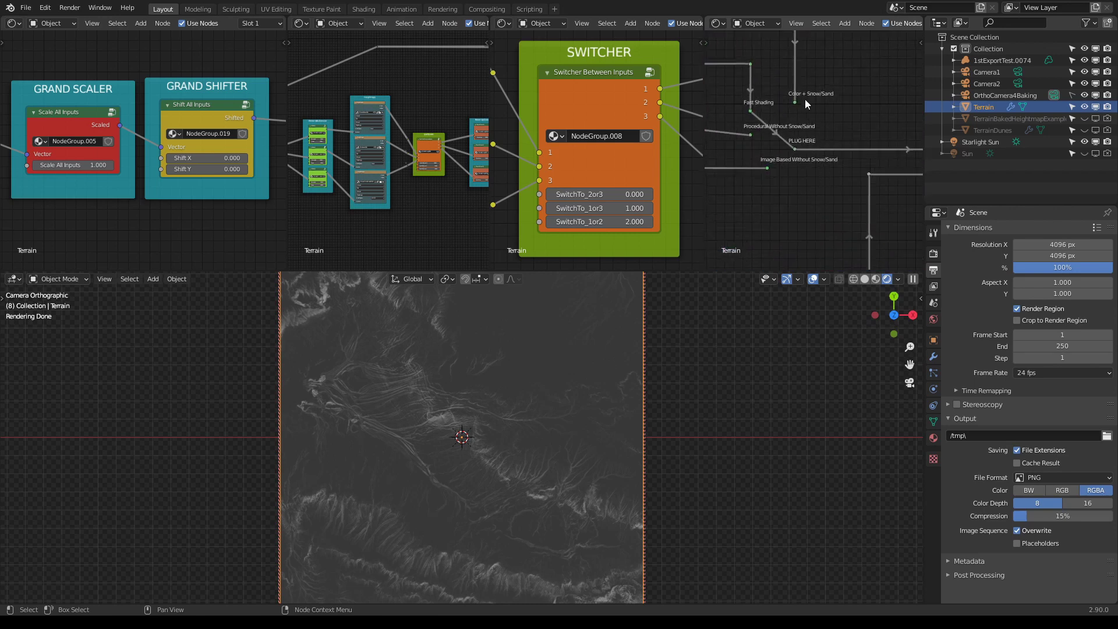
pyautogui.moveTo(816, 174); pyautogui.dragTo(698, 181, button='middle')
pyautogui.scroll(3, 786, 187)
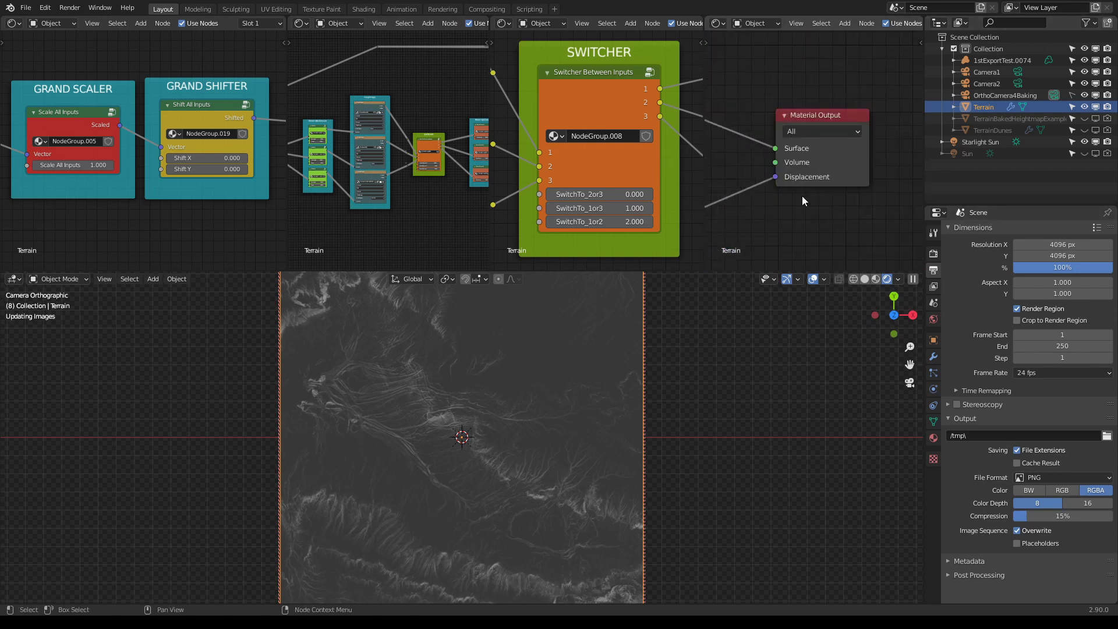
pyautogui.moveTo(802, 195); pyautogui.dragTo(859, 205, button='middle')
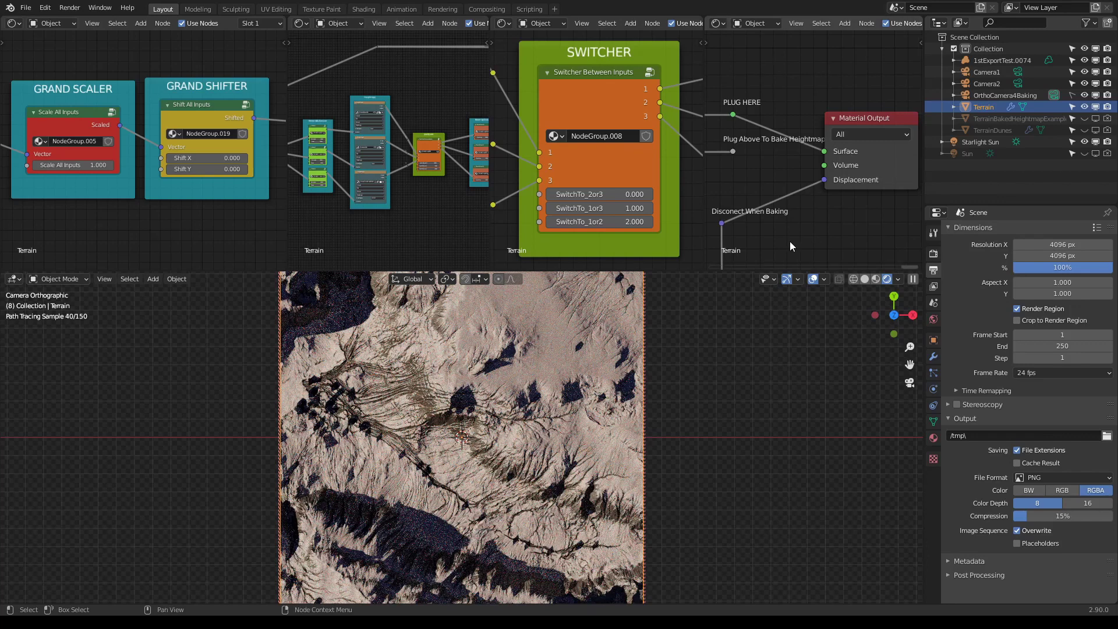
pyautogui.moveTo(810, 223); pyautogui.dragTo(858, 221, button='middle')
pyautogui.scroll(1, 827, 218)
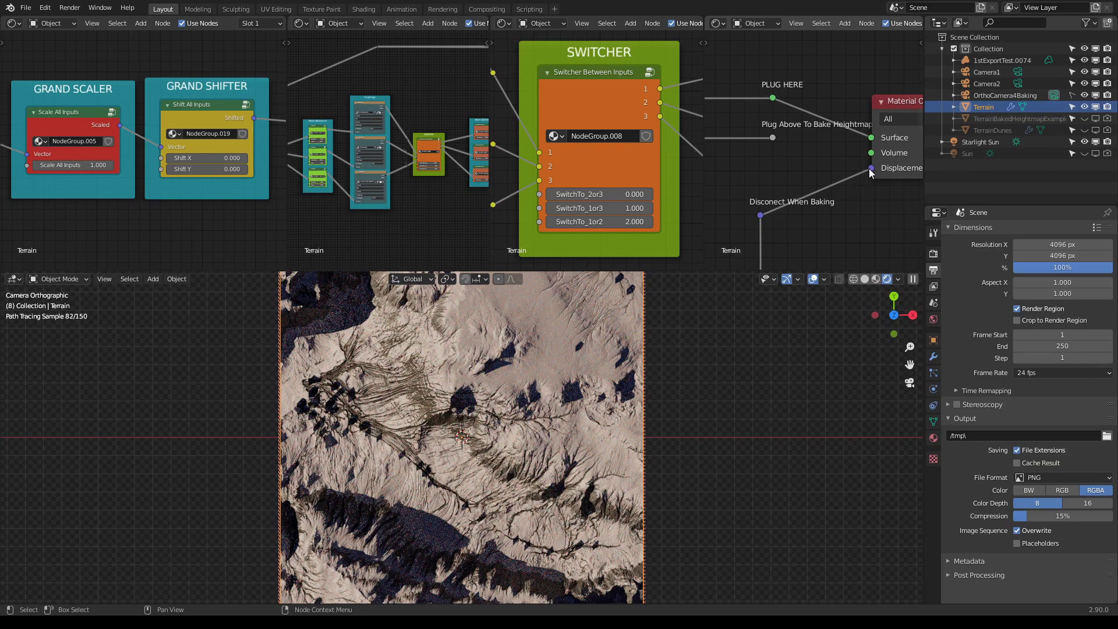
pyautogui.moveTo(870, 168); pyautogui.dragTo(815, 181)
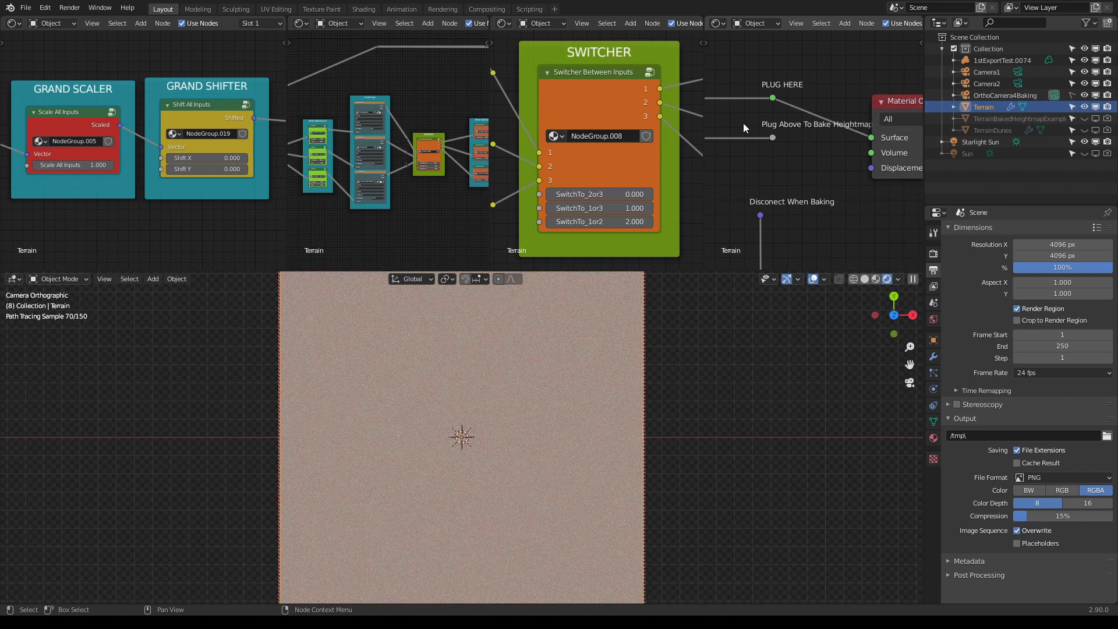
# - Connect PLUG HERE to the Plug Above To Bake Heightmap reroute, then check the Render menu
pyautogui.moveTo(773, 137); pyautogui.dragTo(774, 95)
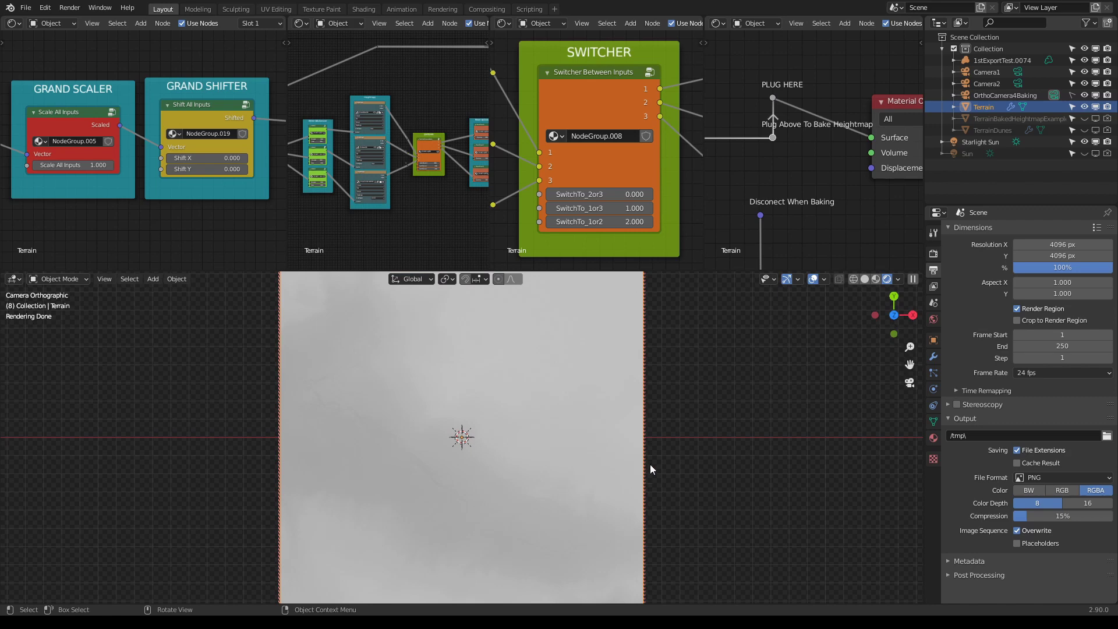
pyautogui.click(71, 8)
# - Cycle through View Layer and Output properties, ending on the Render Properties Cycles sampling settings
pyautogui.click(935, 287)
pyautogui.click(935, 271)
pyautogui.click(934, 254)
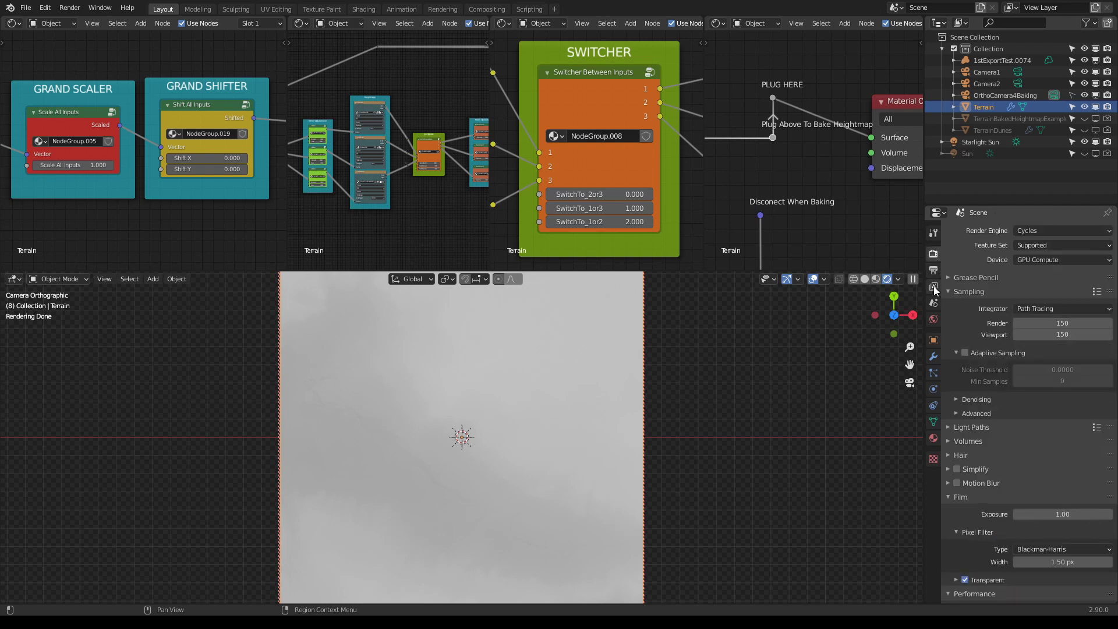
pyautogui.click(934, 271)
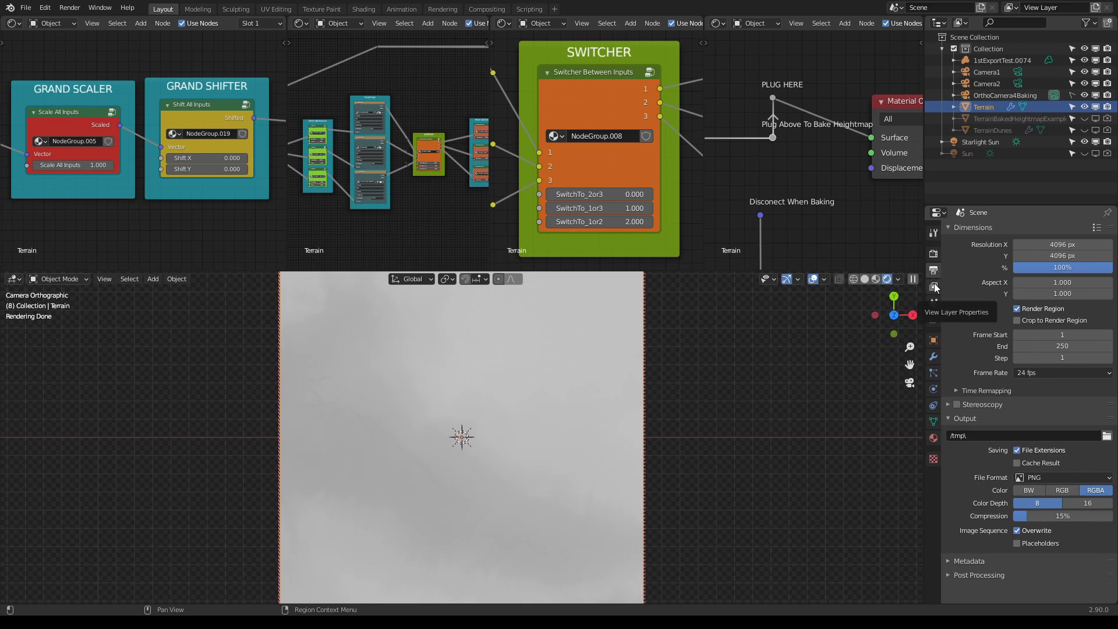
pyautogui.click(932, 253)
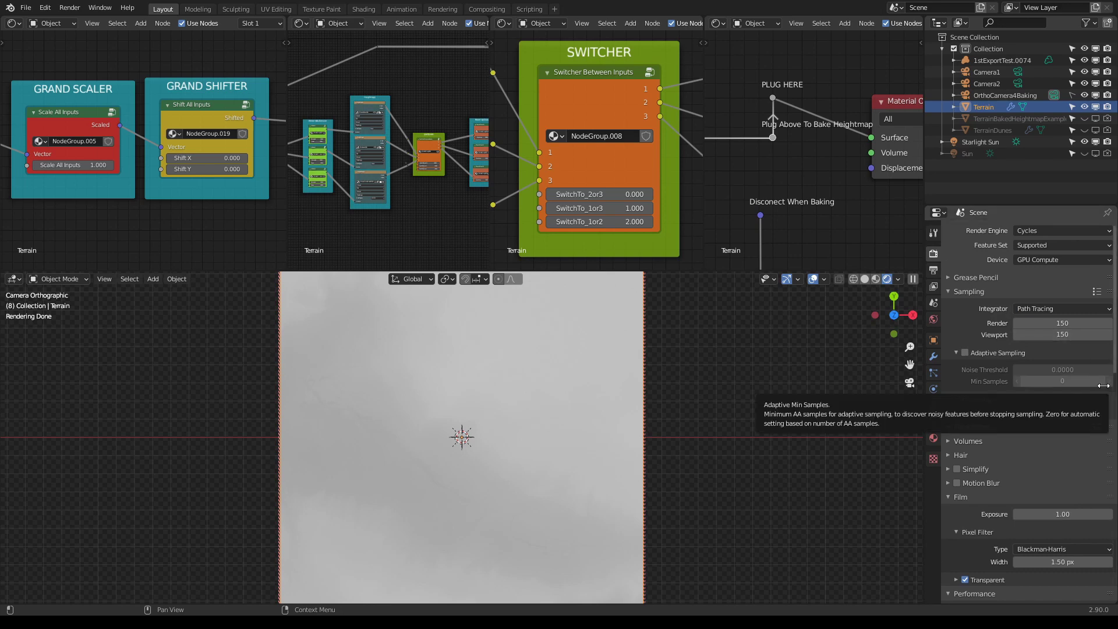